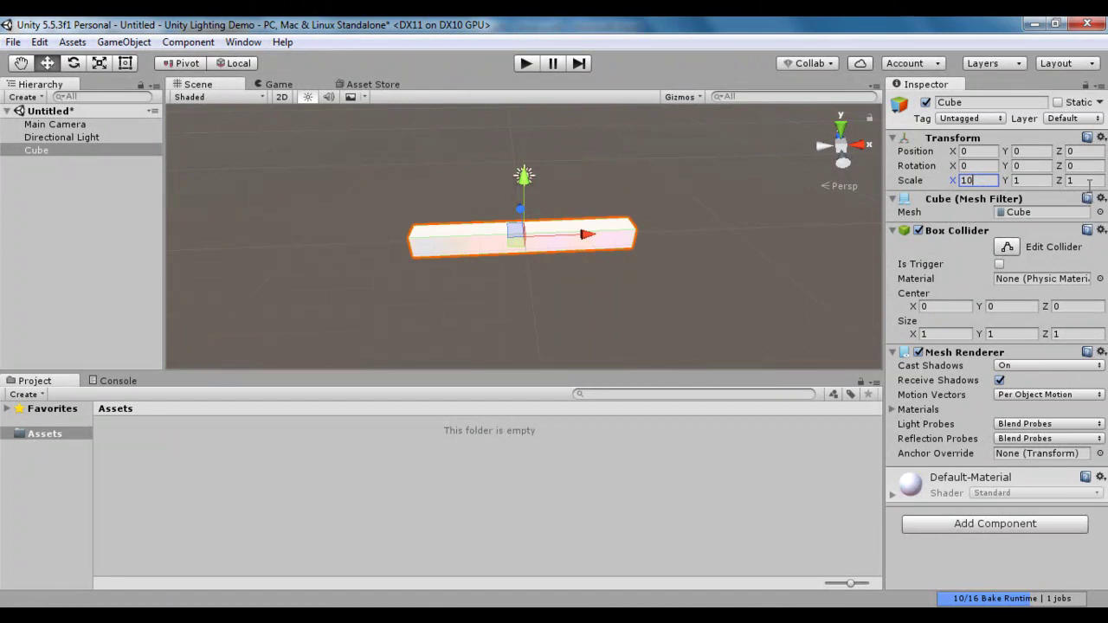
# Scale the cube to 10 on X and 10 on Z, and rename it "ground"
pyautogui.write('10')
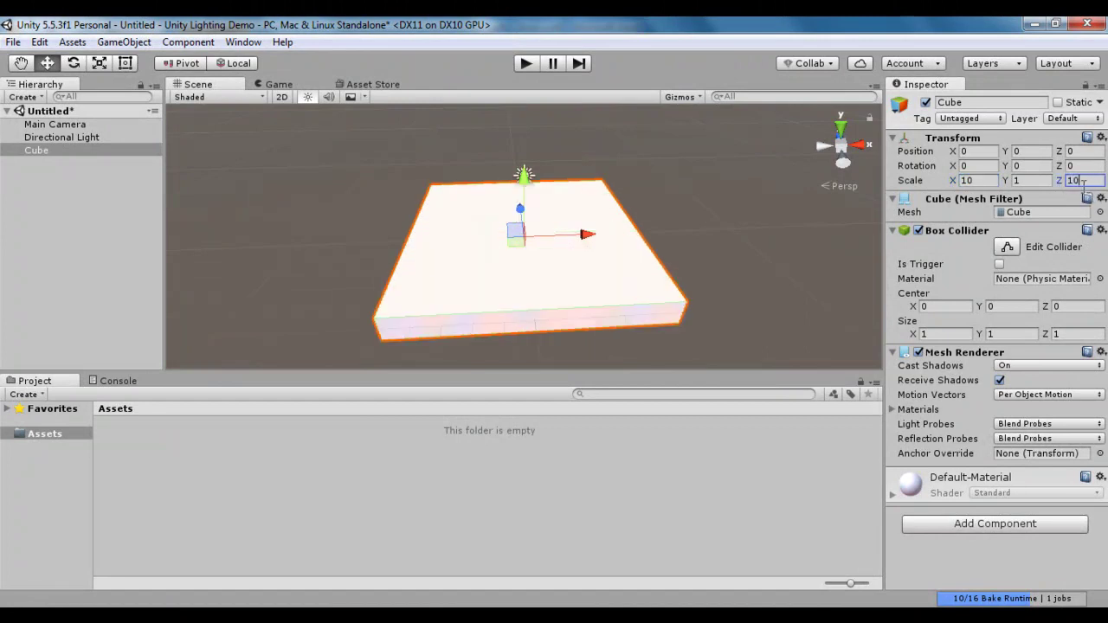
pyautogui.click(42, 151)
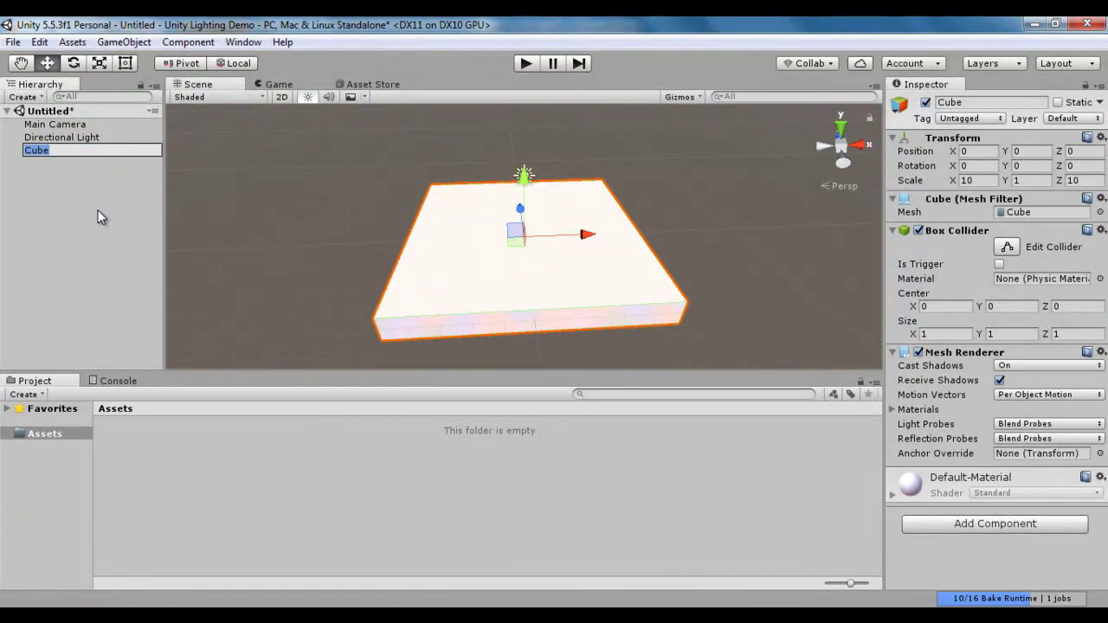
pyautogui.write('Ground')
pyautogui.press('Return')
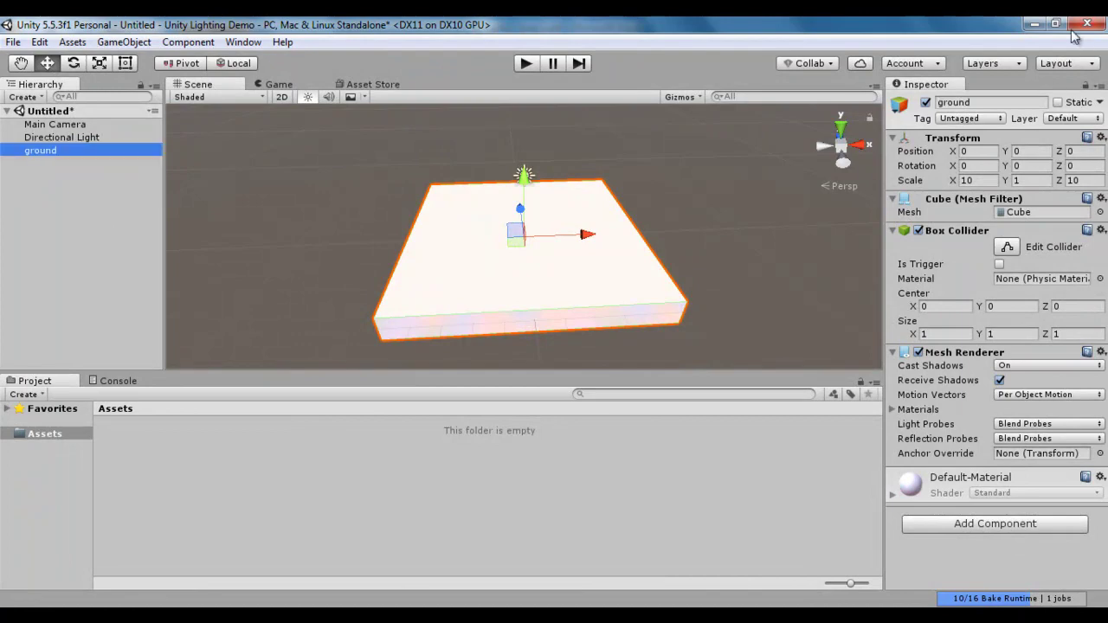
# Import the ground texture from the desktop into the project's Assets and apply it to the ground object
pyautogui.click(1034, 24)
pyautogui.click(1033, 25)
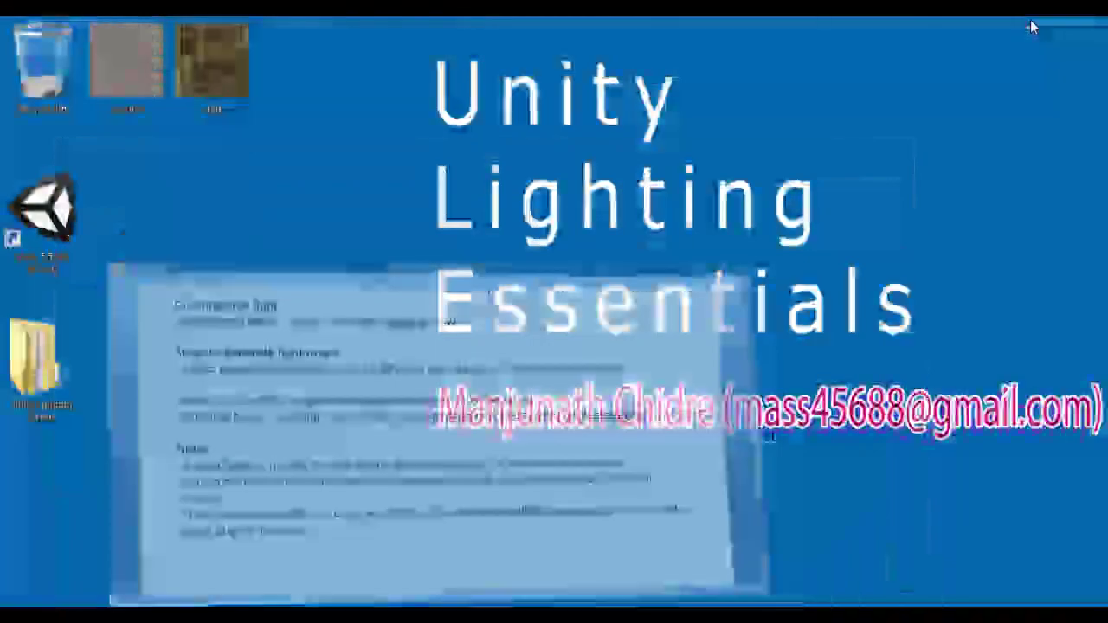
pyautogui.moveTo(133, 63); pyautogui.dragTo(181, 480)
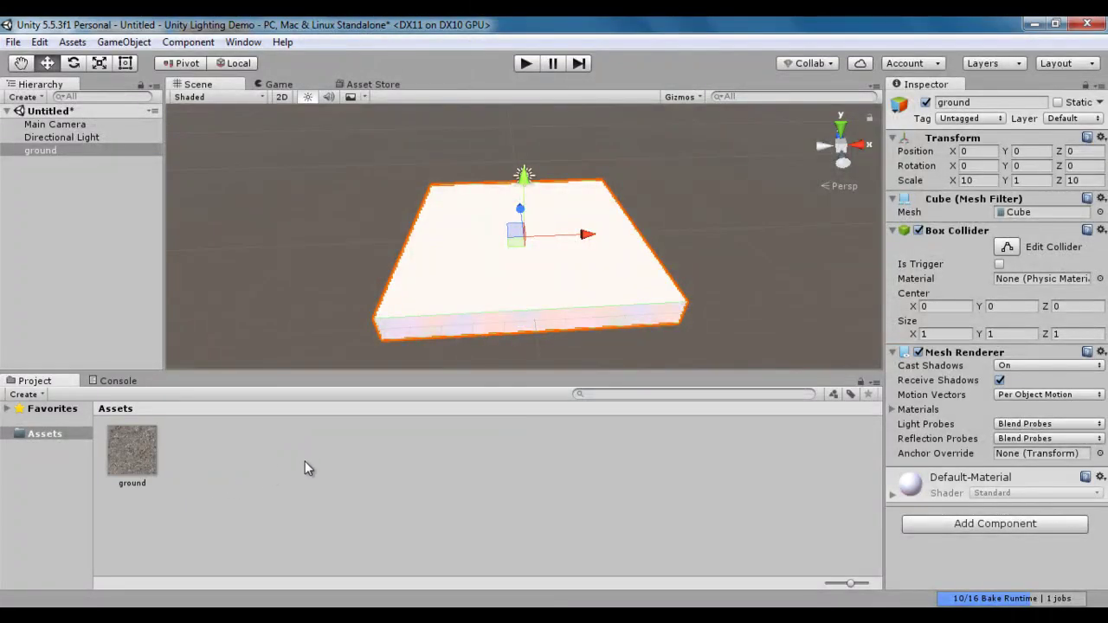
pyautogui.moveTo(145, 464); pyautogui.dragTo(439, 314)
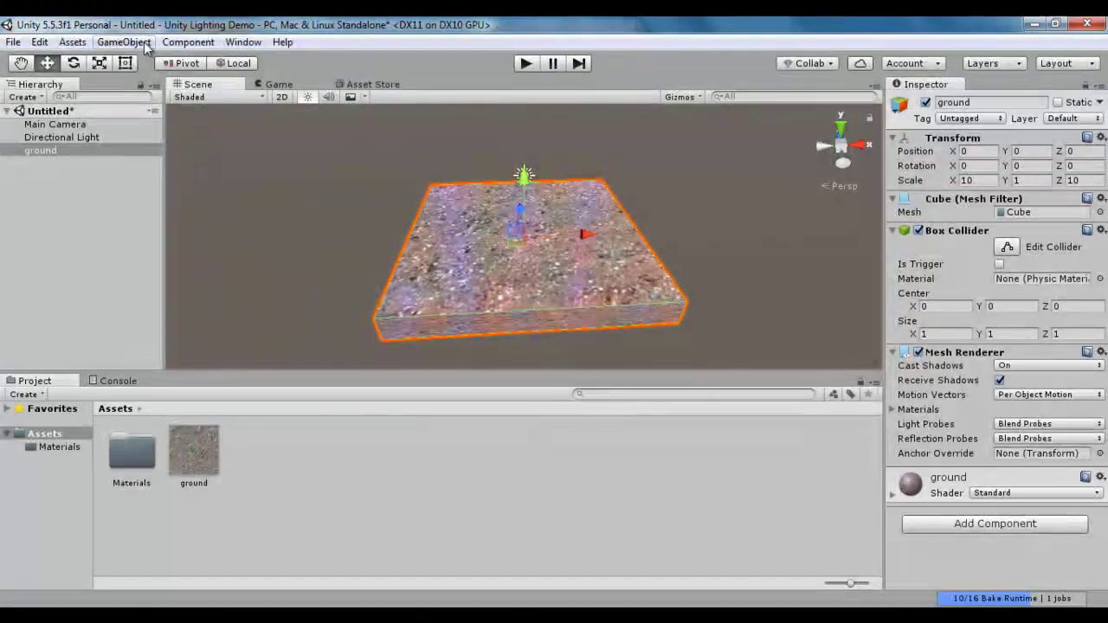
# Add an Area Light to the scene with a width of 4.5 and a height of 8.5
pyautogui.click(146, 45)
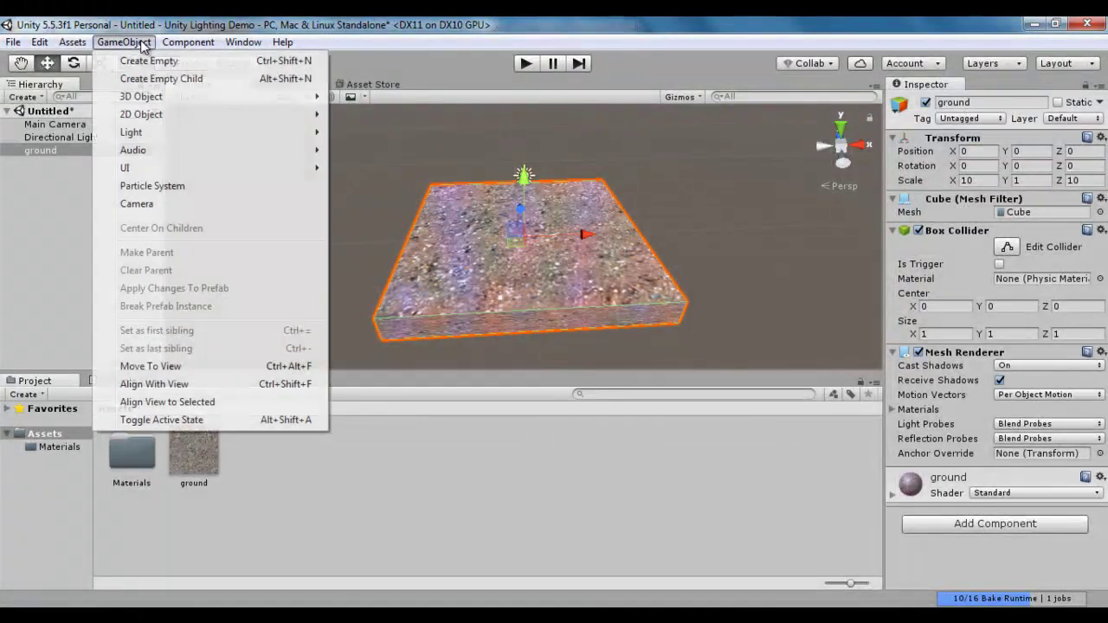
pyautogui.moveTo(153, 133)
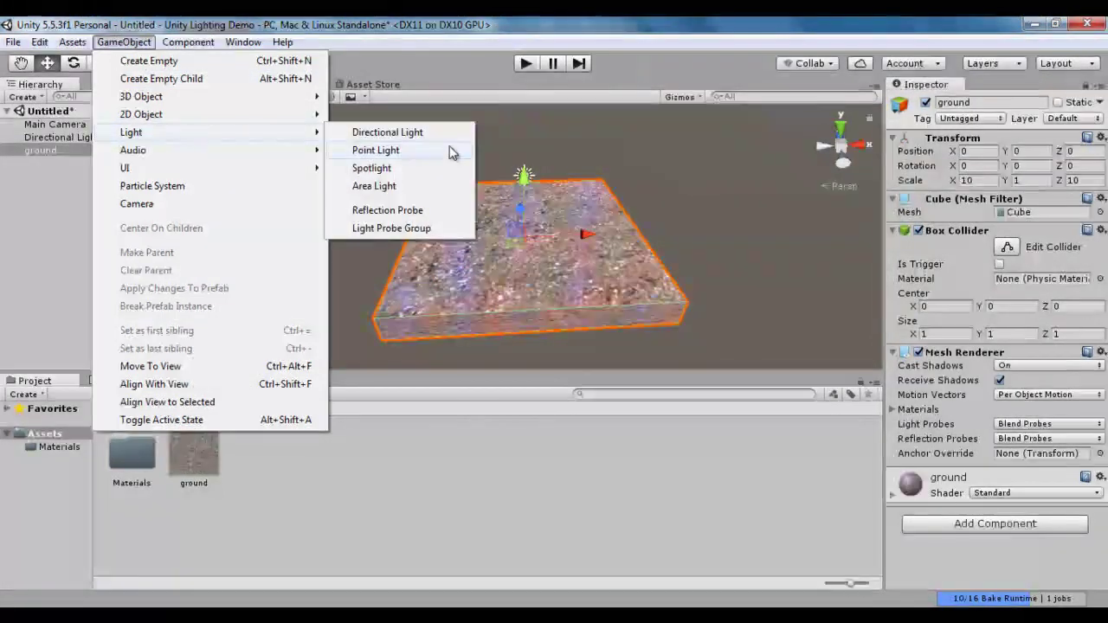
pyautogui.click(420, 188)
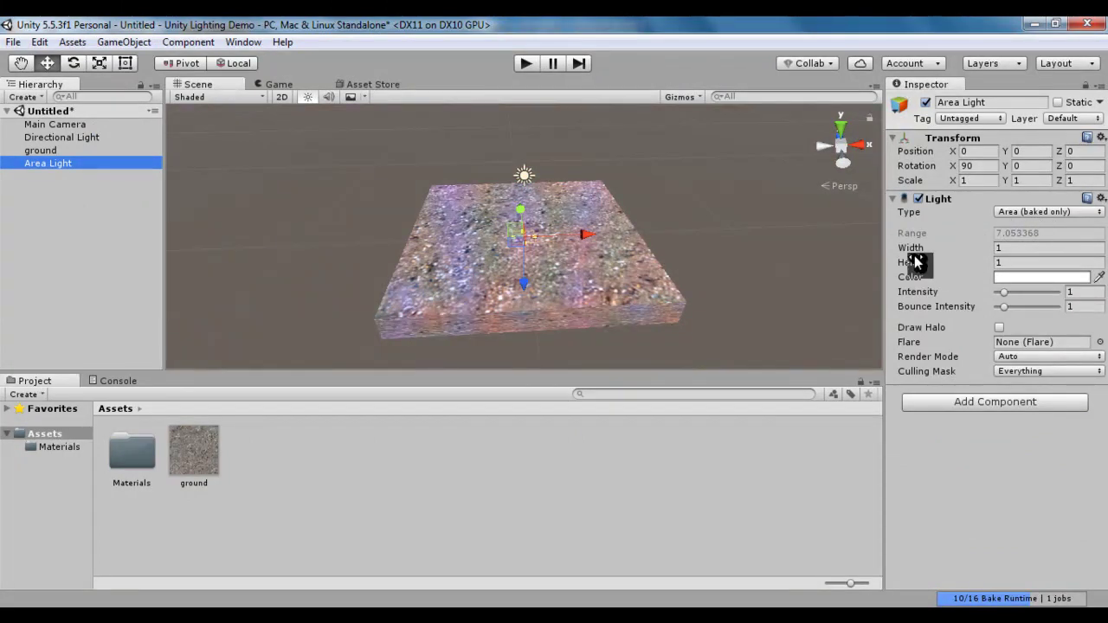
pyautogui.click(1008, 249)
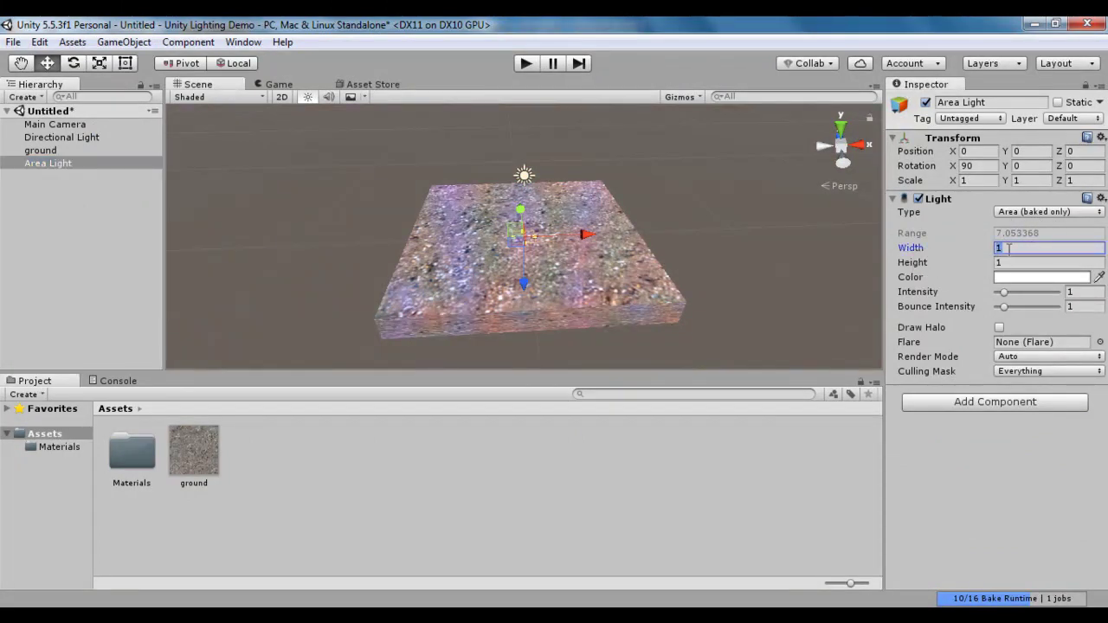
pyautogui.write('4.5')
pyautogui.click(1009, 263)
pyautogui.write('8.5')
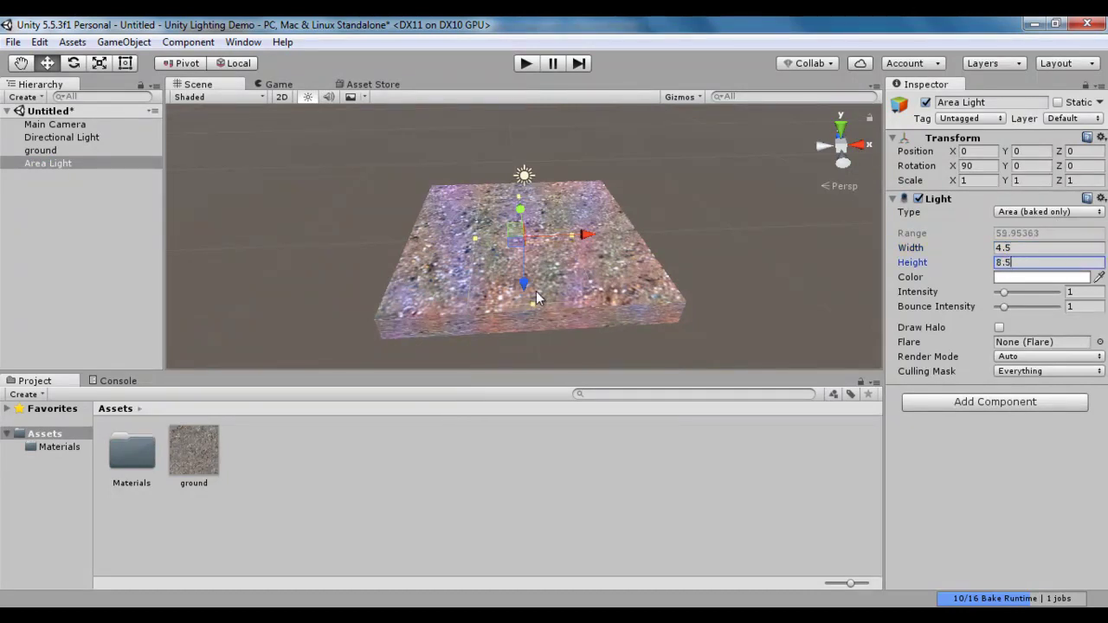
# Position the area light above the ground at Y 4 and X -2.5
pyautogui.click(1028, 150)
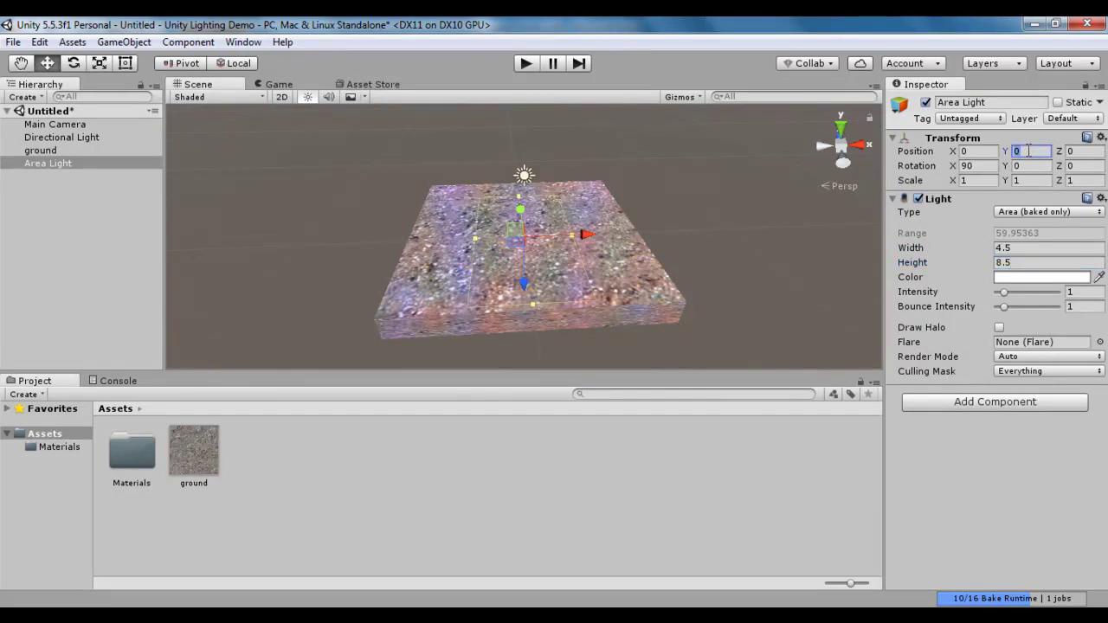
pyautogui.write('4')
pyautogui.click(980, 152)
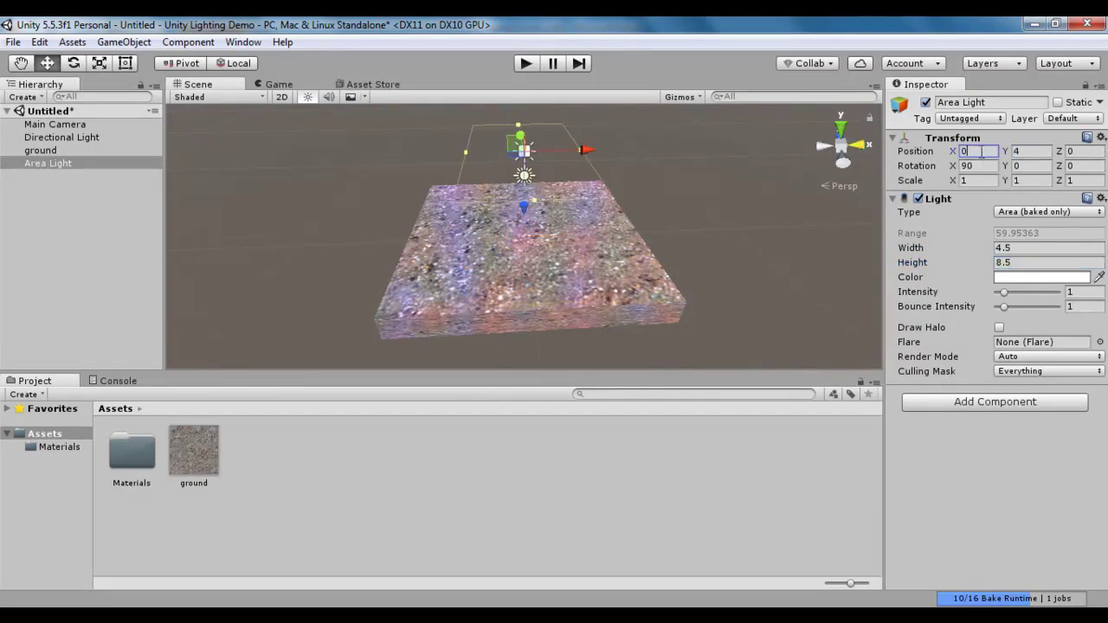
pyautogui.write('-2.')
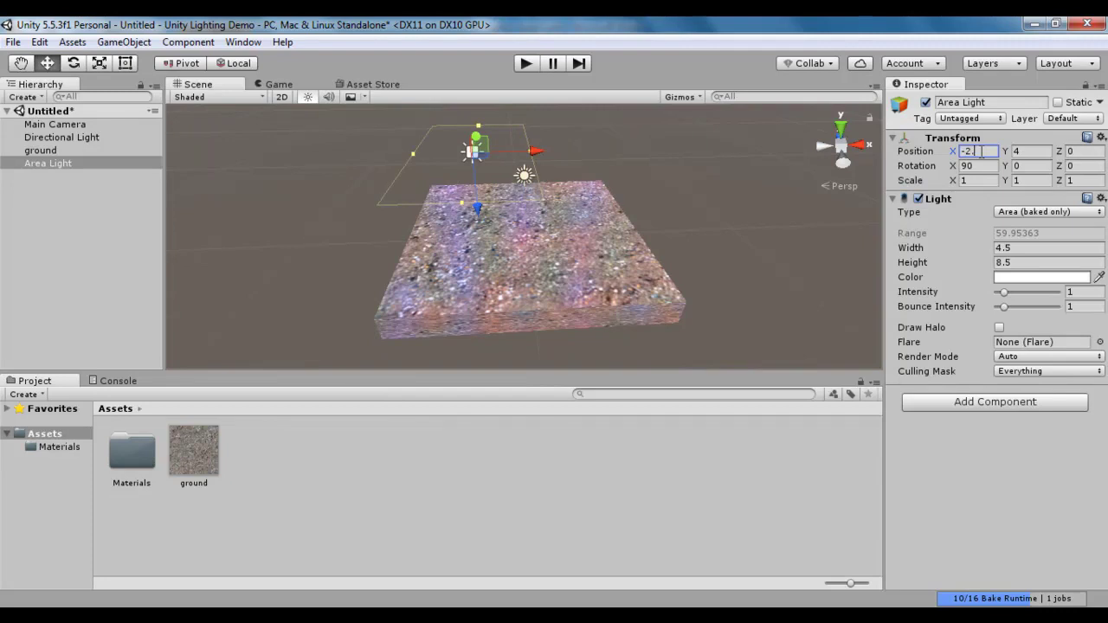
pyautogui.write('5')
pyautogui.press('Return')
# Rename the area light "Red Area Light" and set its light color to pure red
pyautogui.keyDown('alt'); pyautogui.moveTo(692, 257); pyautogui.dragTo(715, 271); pyautogui.keyUp('alt')
pyautogui.click(67, 163)
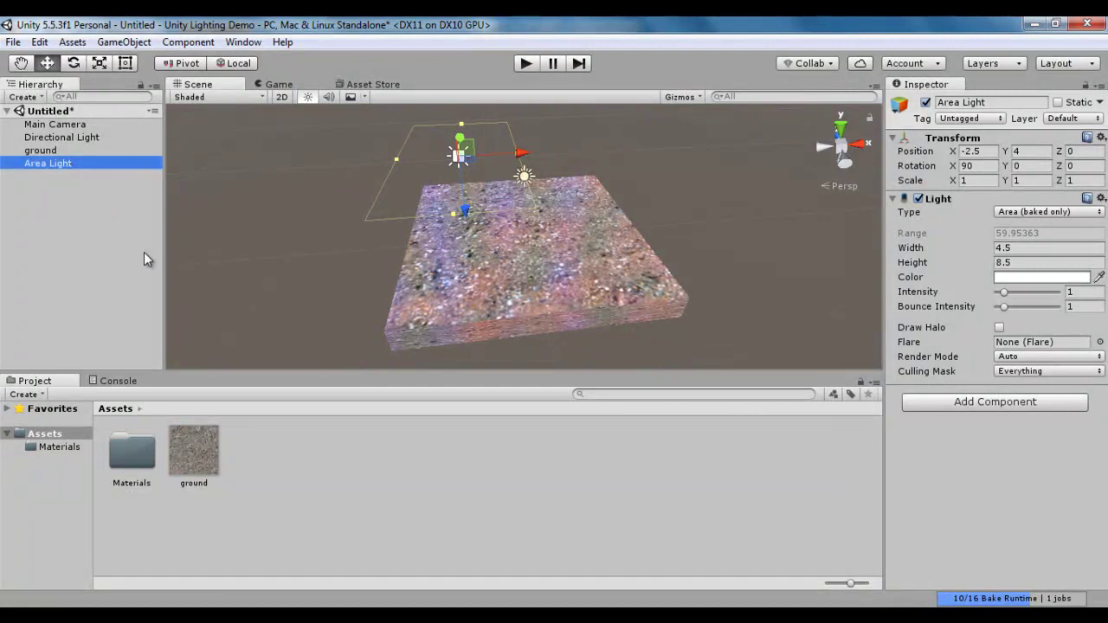
pyautogui.press('F2')
pyautogui.press('End')
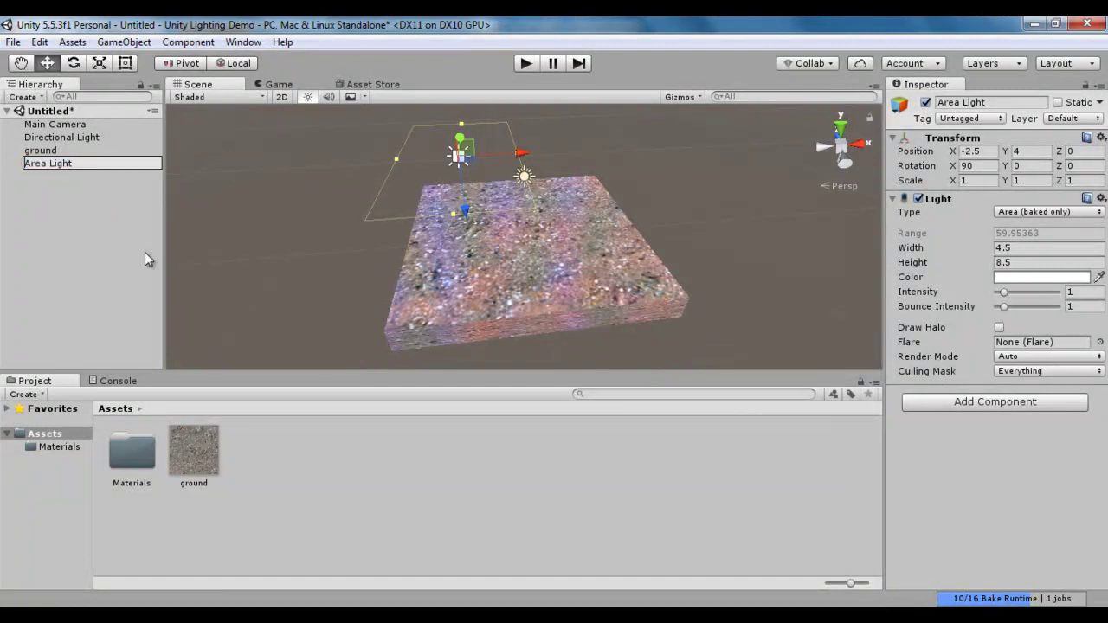
pyautogui.write('Red')
pyautogui.press('Return')
pyautogui.click(1007, 277)
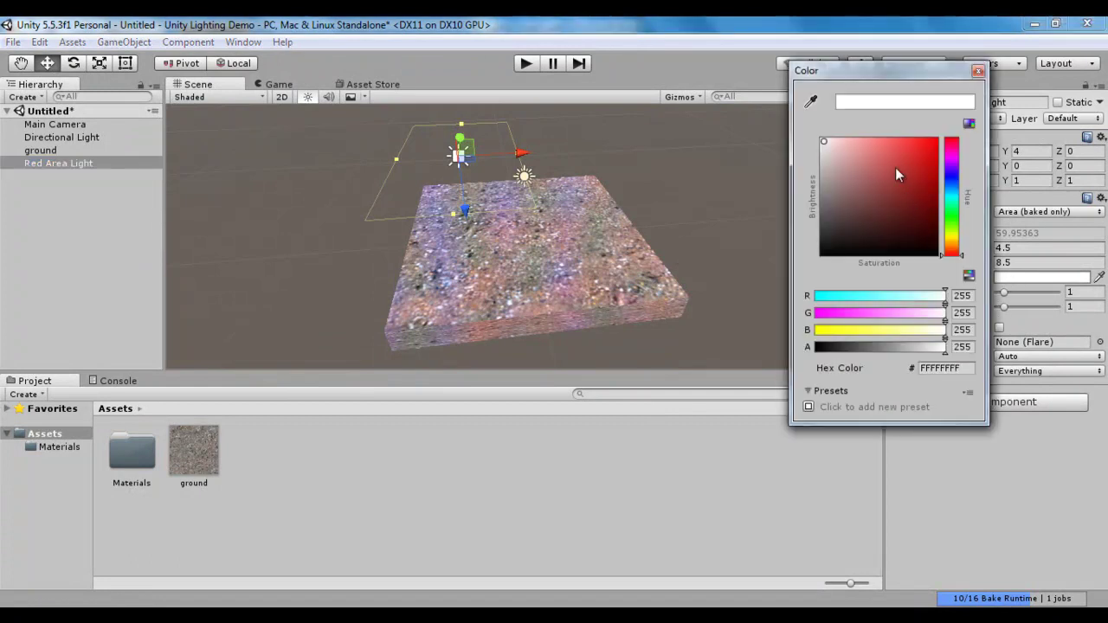
pyautogui.click(913, 152)
pyautogui.click(85, 218)
# Duplicate Red Area Light and set the copy's X position to 2.5
pyautogui.click(75, 163)
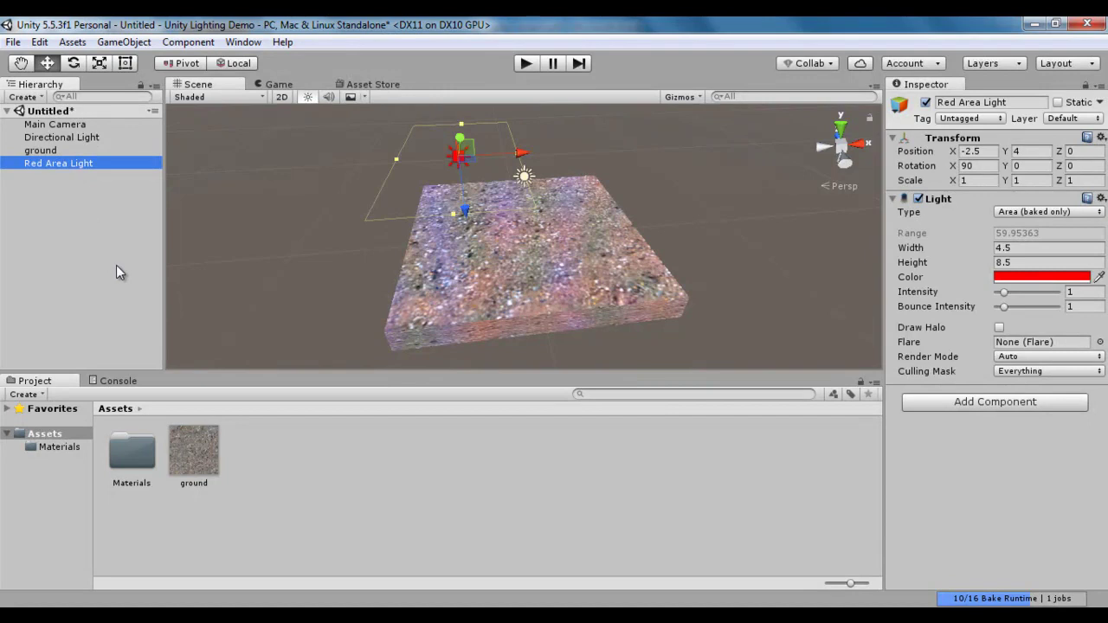
pyautogui.hotkey('ctrl', 'd')
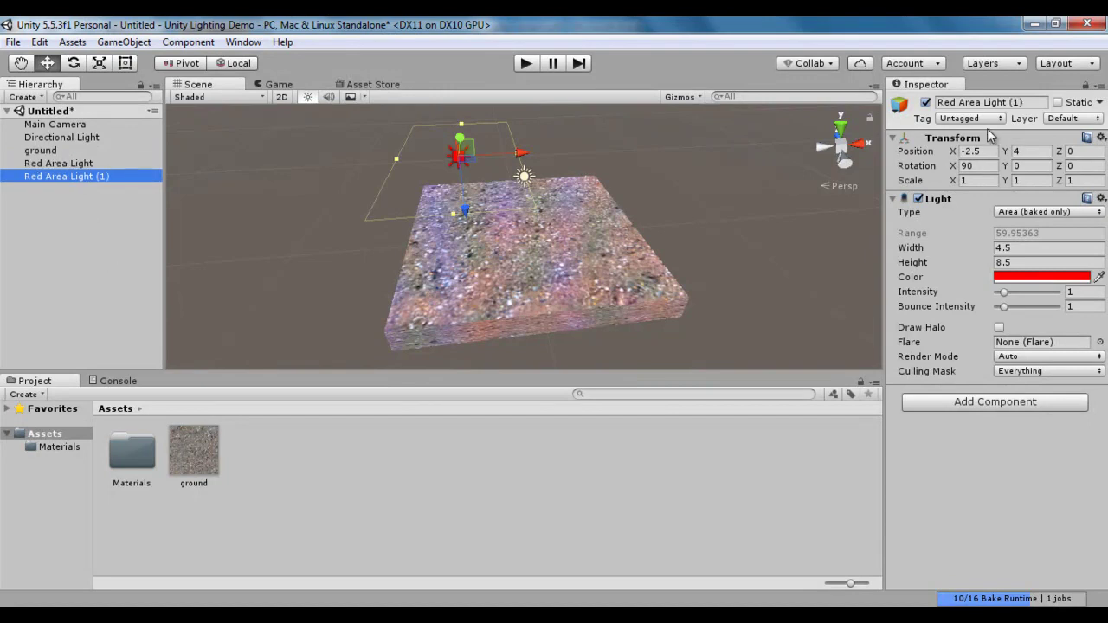
pyautogui.click(968, 151)
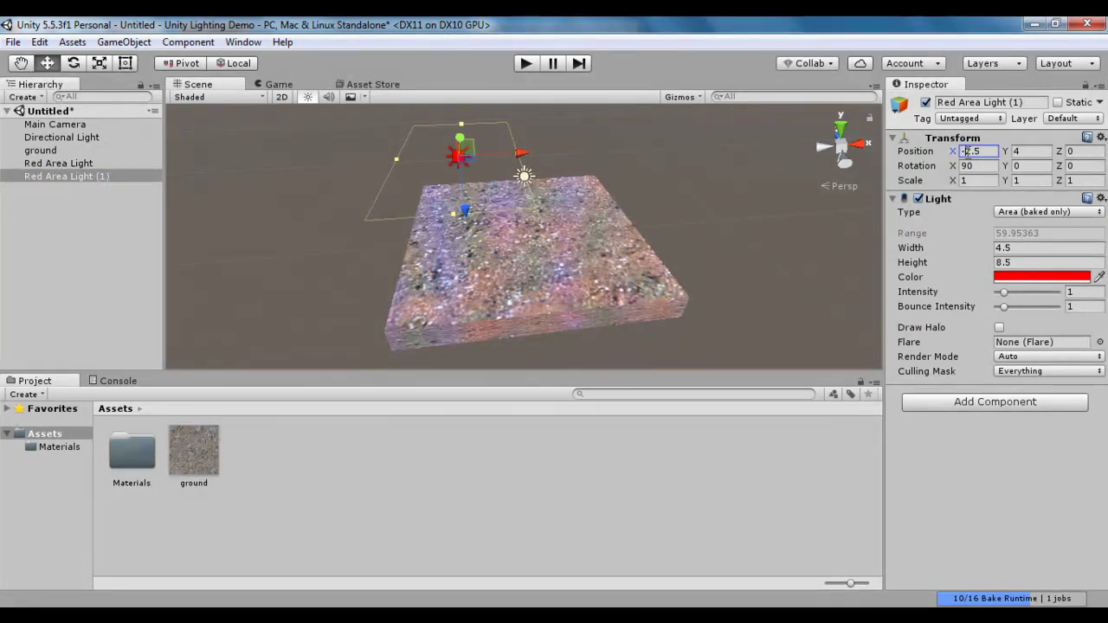
pyautogui.write('2.5')
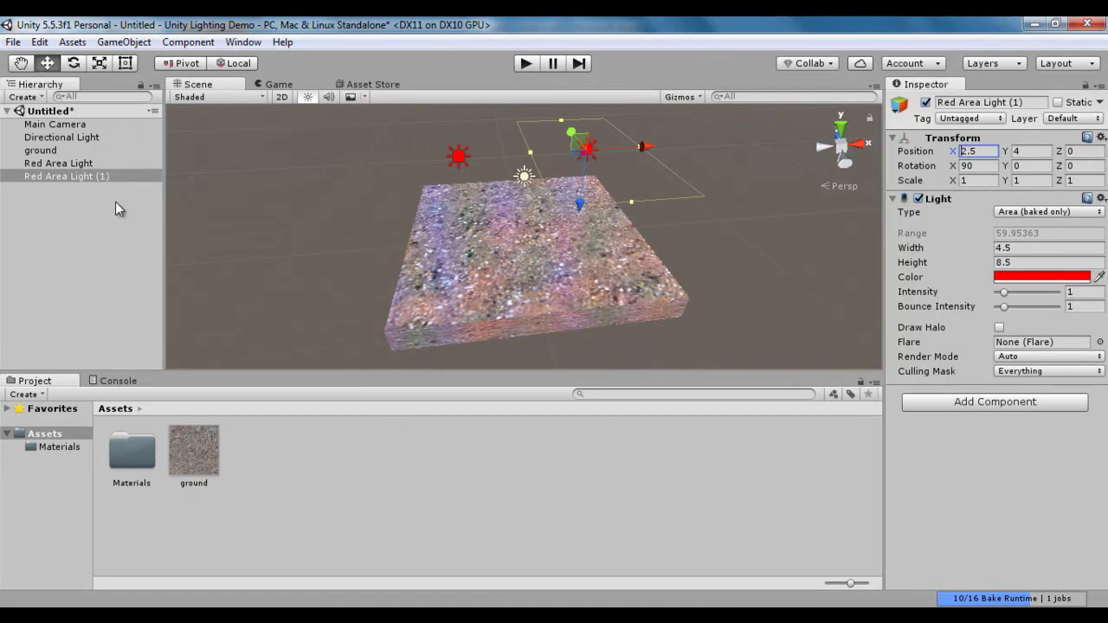
# Rename the duplicated light "Green Area Light"
pyautogui.click(52, 178)
pyautogui.press('Home')
pyautogui.hotkey('ctrl', 'shift', 'Right')
pyautogui.write('Green')
pyautogui.press('BackSpace')
pyautogui.press('BackSpace')
pyautogui.press('BackSpace')
pyautogui.press('BackSpace')
pyautogui.click(78, 270)
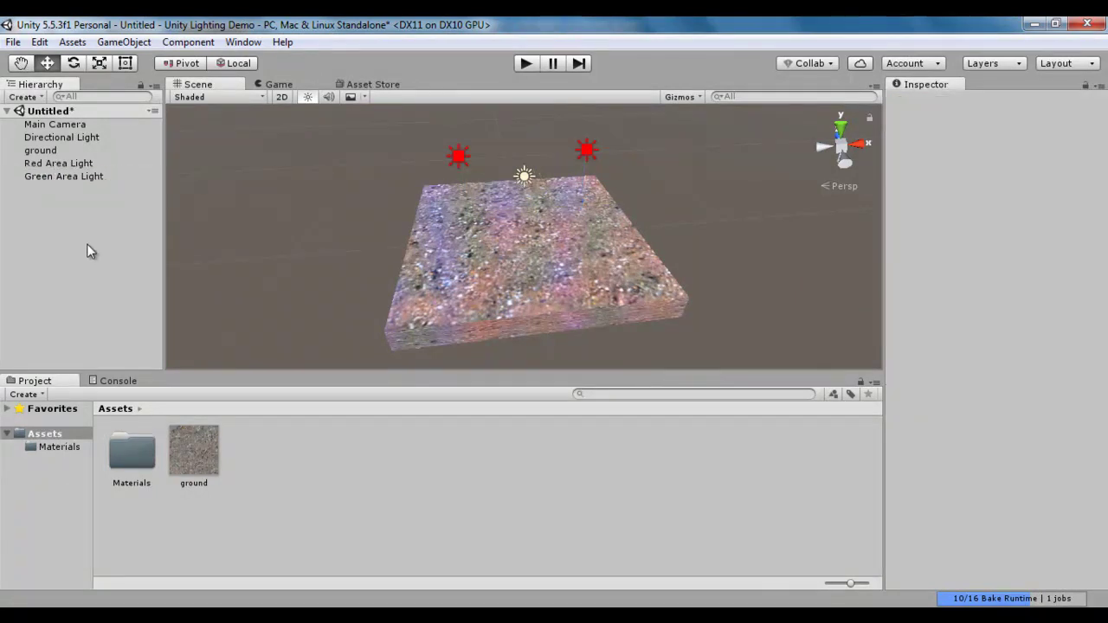
# Set the light color of Green Area Light to bright green, hex 00FF21FF
pyautogui.click(94, 178)
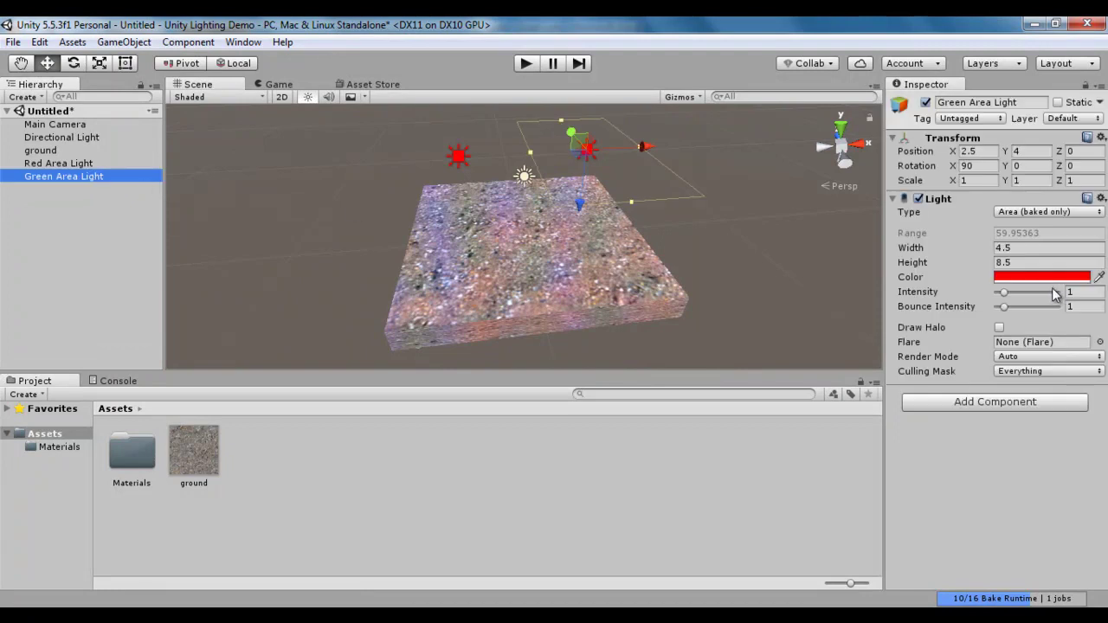
pyautogui.click(1052, 278)
pyautogui.click(952, 213)
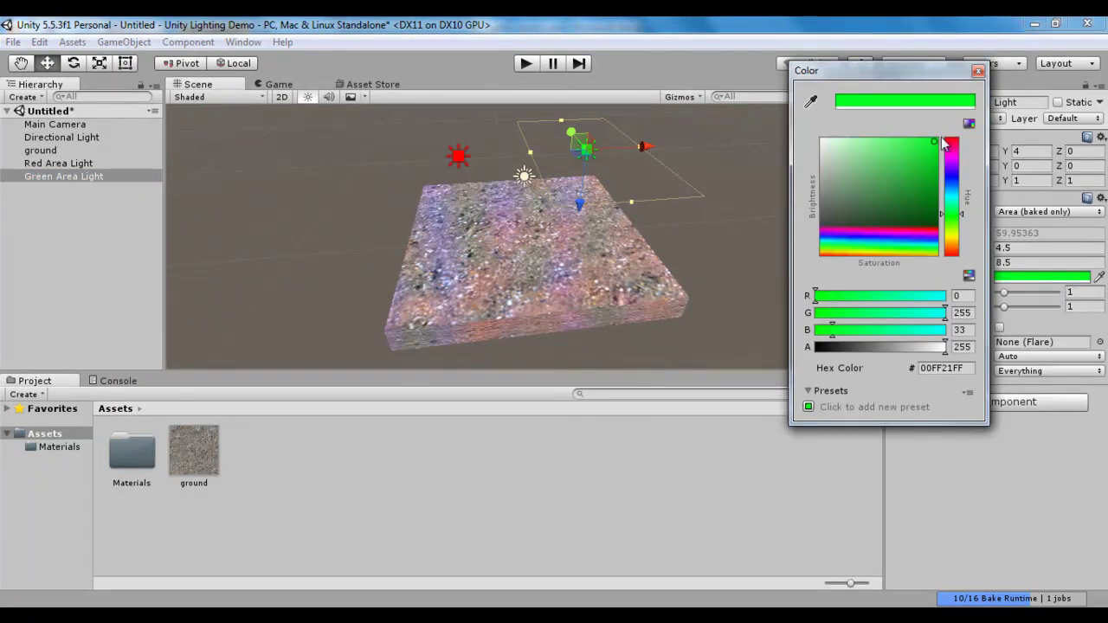
pyautogui.click(978, 71)
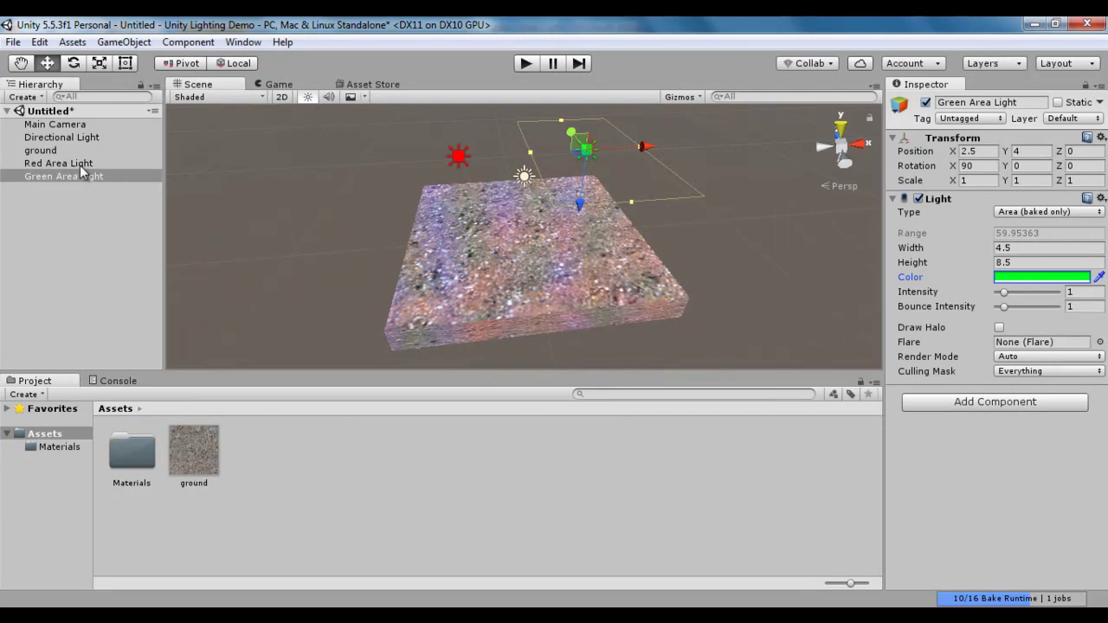
pyautogui.click(79, 164)
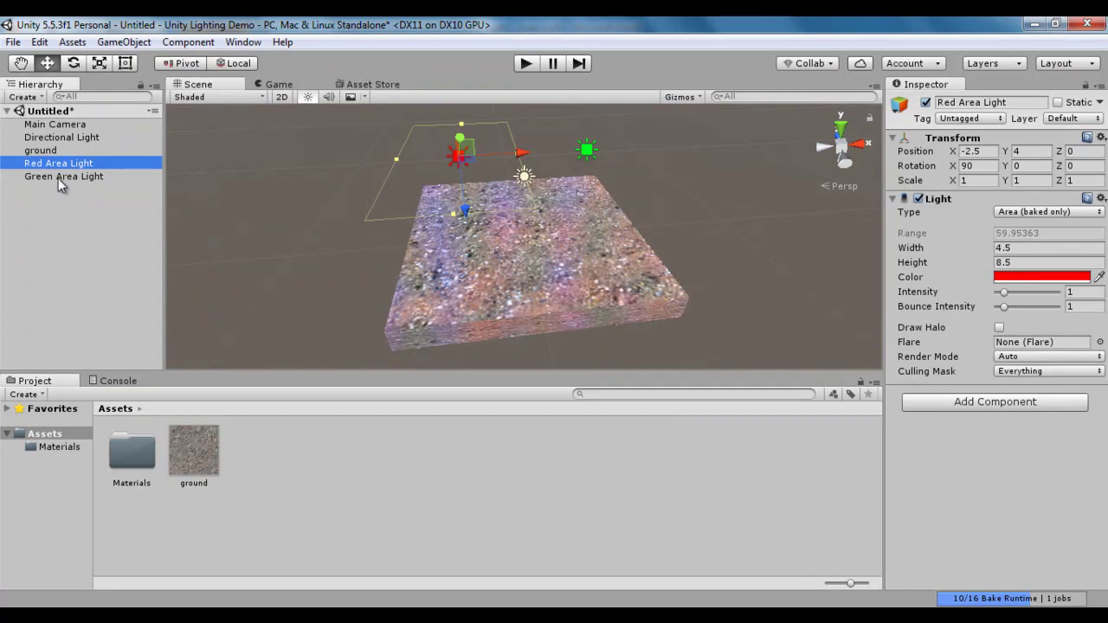
pyautogui.click(80, 177)
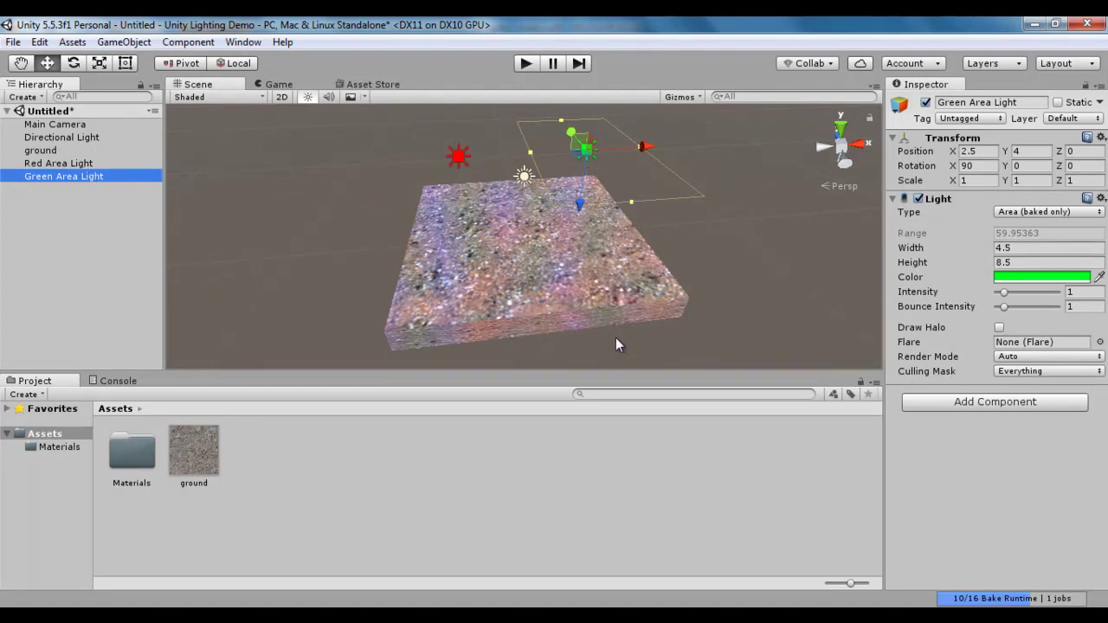
pyautogui.keyDown('alt'); pyautogui.moveTo(640, 319); pyautogui.dragTo(515, 276); pyautogui.keyUp('alt')
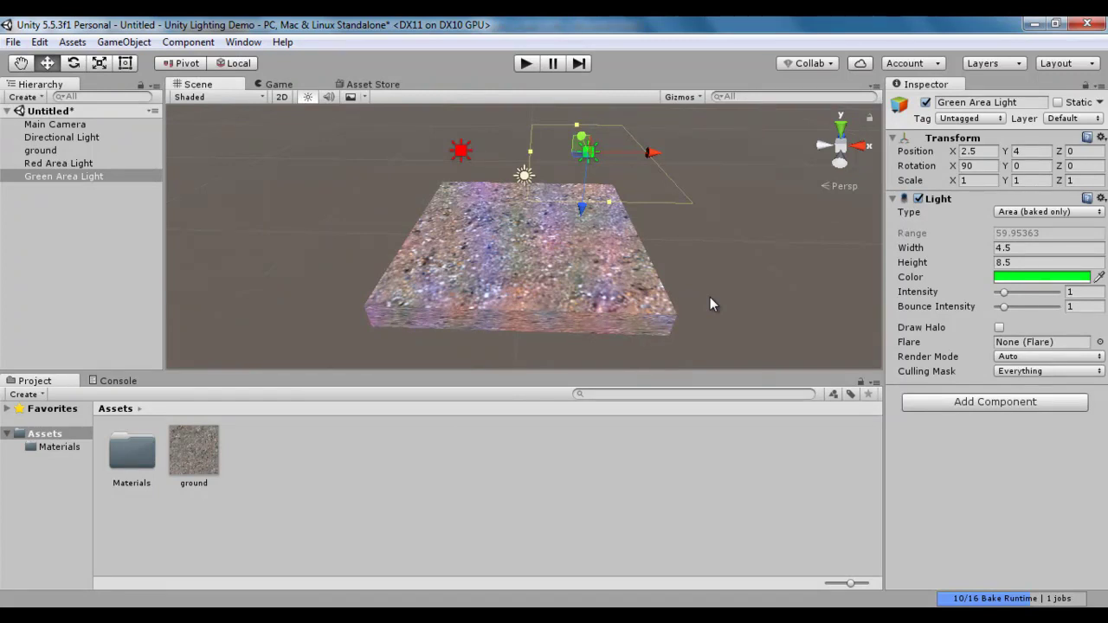
# Switch to the Word notes and read the steps to generate light maps for objects affected by the area light
pyautogui.hotkey('alt', 'Tab')
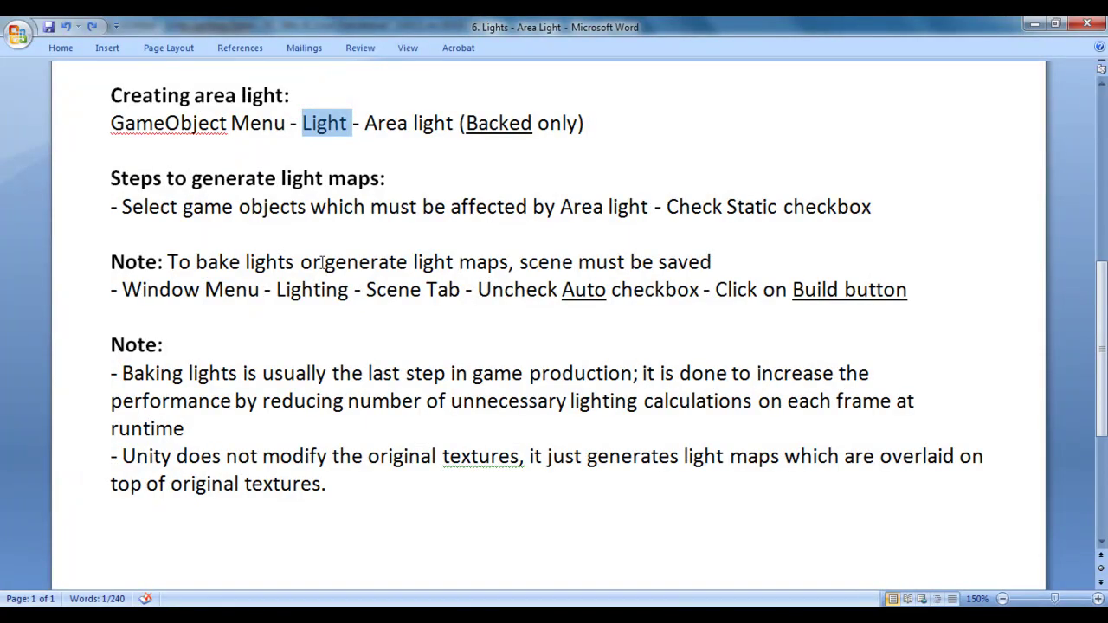
pyautogui.moveTo(109, 179); pyautogui.dragTo(453, 183)
pyautogui.click(454, 183)
pyautogui.moveTo(121, 206); pyautogui.dragTo(309, 210)
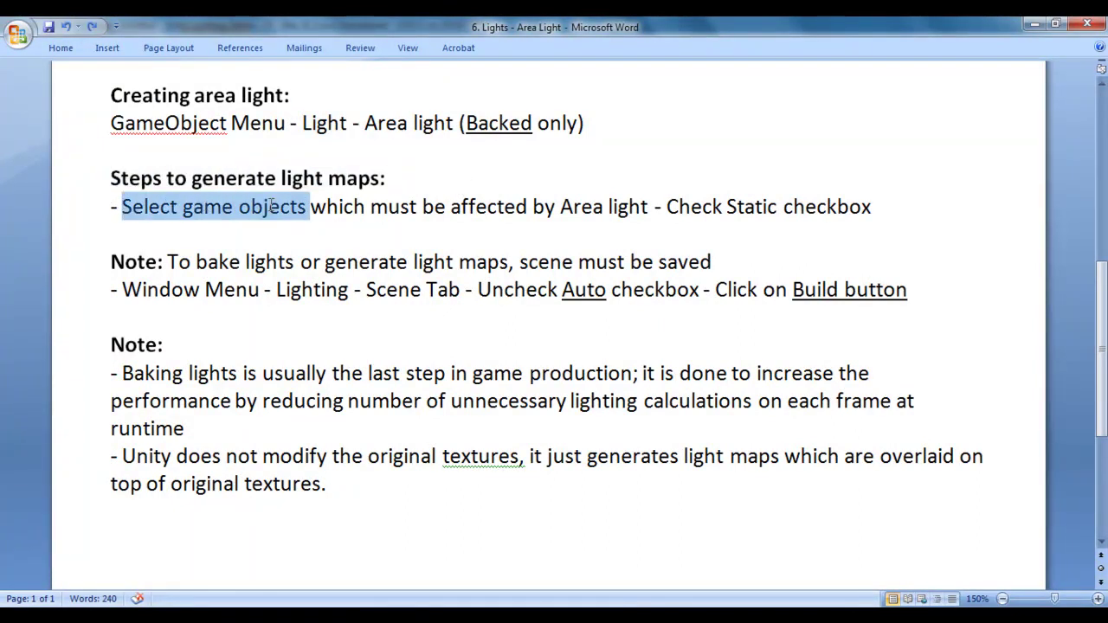
pyautogui.moveTo(457, 208); pyautogui.dragTo(869, 212)
pyautogui.click(687, 233)
# Switch back to Unity and mark the ground object as Static
pyautogui.click(348, 615)
pyautogui.click(59, 151)
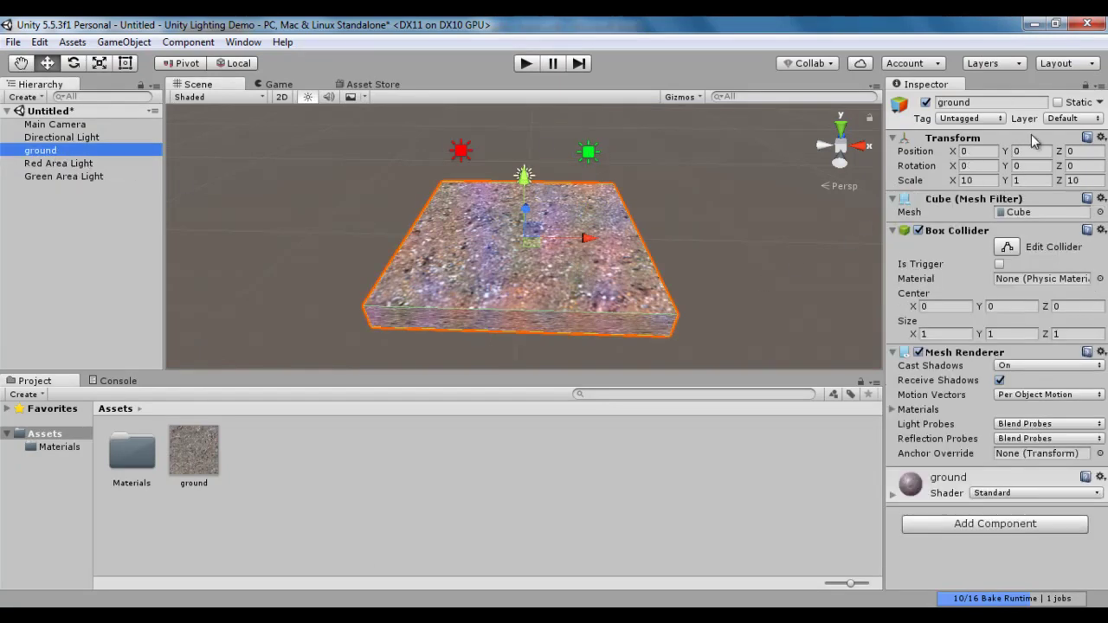
pyautogui.click(1058, 102)
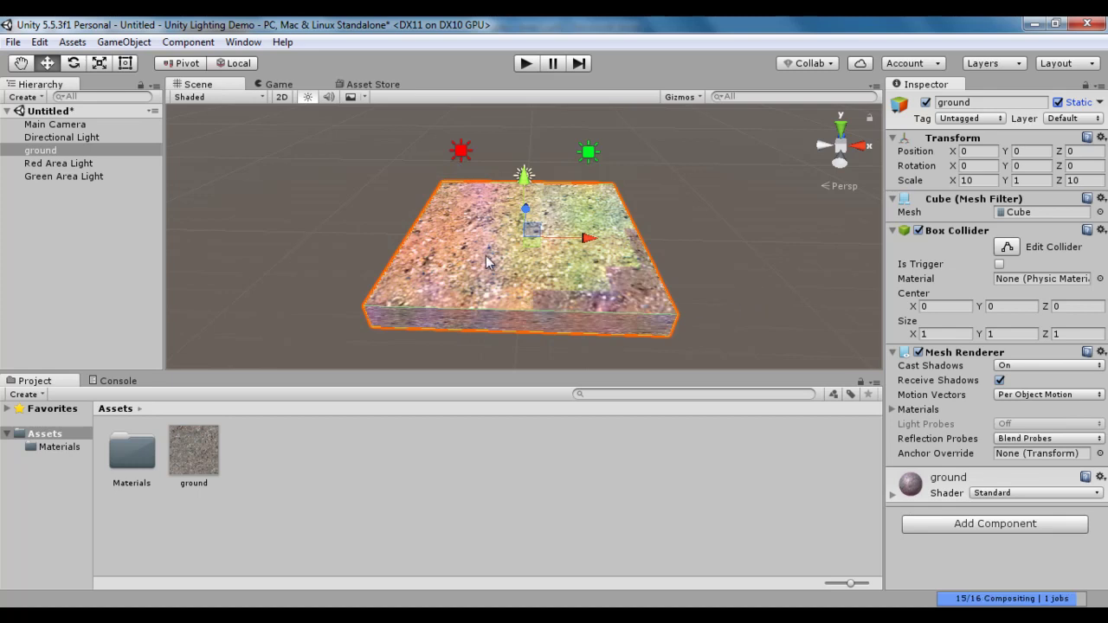
# Examine how the red and green area lights illuminate the ground from several angles
pyautogui.keyDown('alt'); pyautogui.moveTo(516, 286); pyautogui.dragTo(500, 337); pyautogui.keyUp('alt')
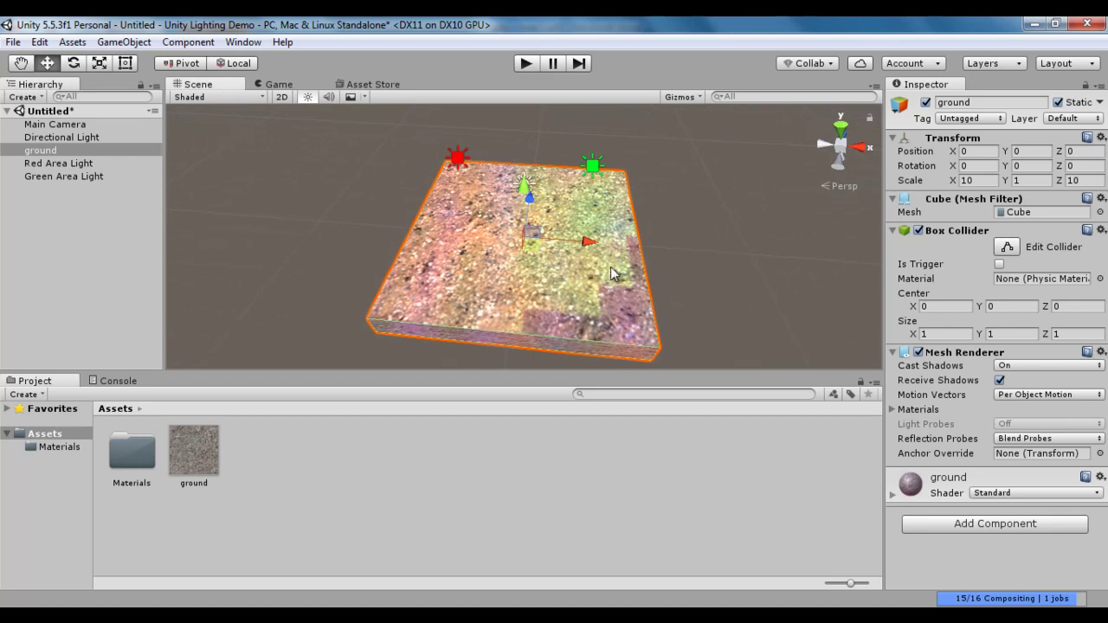
pyautogui.keyDown('alt'); pyautogui.moveTo(609, 328); pyautogui.dragTo(429, 282); pyautogui.keyUp('alt')
pyautogui.keyDown('alt'); pyautogui.moveTo(545, 322); pyautogui.dragTo(626, 306); pyautogui.keyUp('alt')
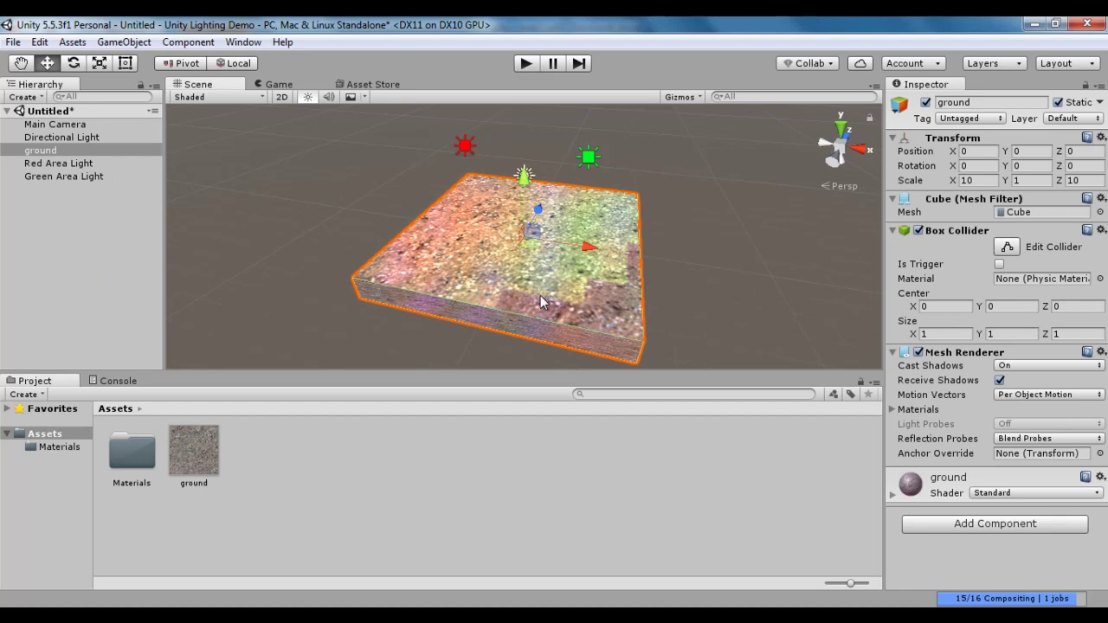
pyautogui.press('alt')
pyautogui.keyDown('alt'); pyautogui.moveTo(485, 279); pyautogui.dragTo(563, 277); pyautogui.keyUp('alt')
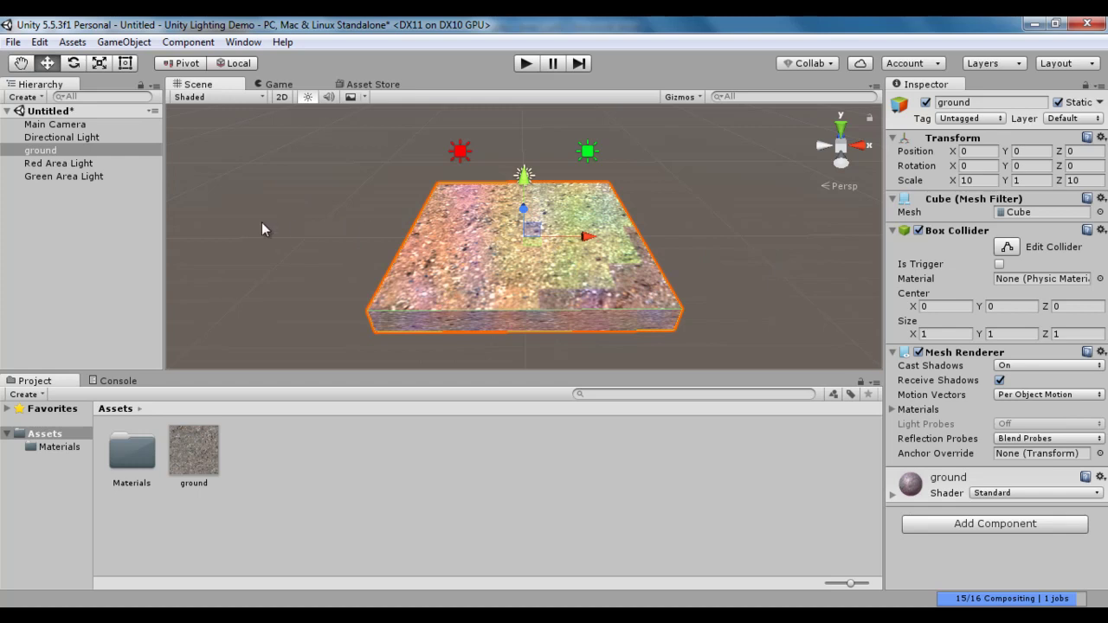
# Add a 3D cube object to the scene
pyautogui.click(124, 43)
pyautogui.moveTo(297, 103)
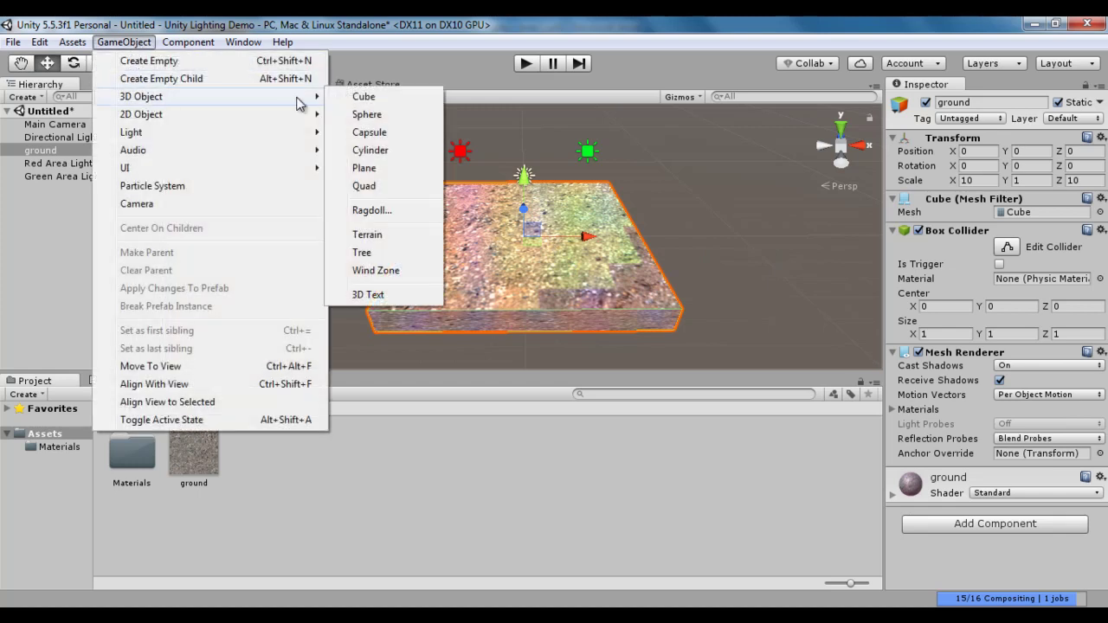
pyautogui.click(372, 97)
# Set the cube's scale to 2 on X, Y and Z and its Y position to 2
pyautogui.click(978, 180)
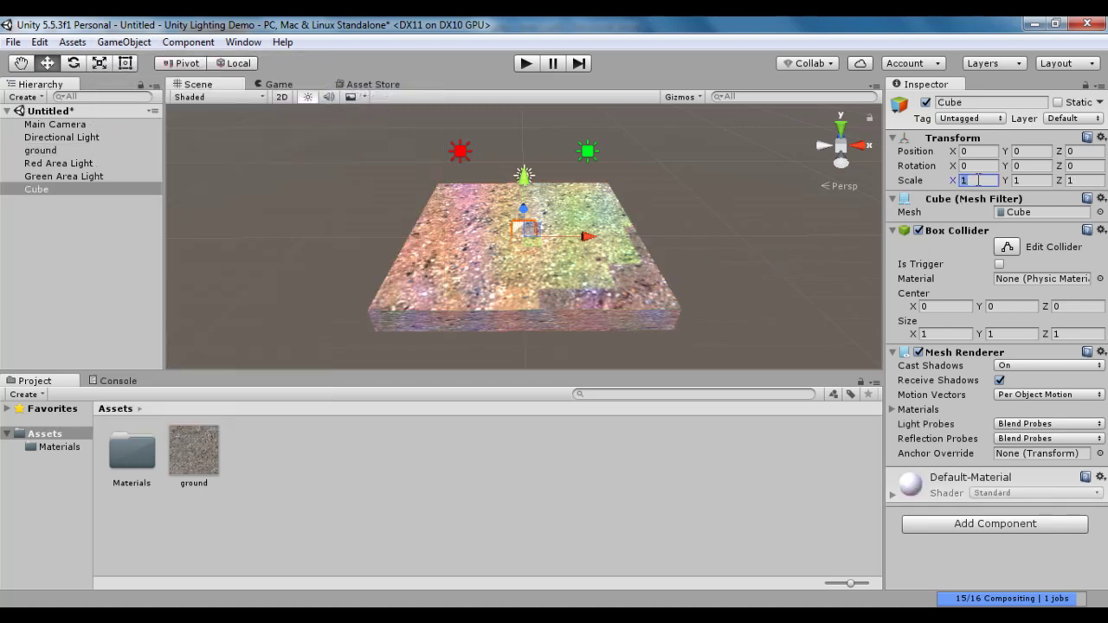
pyautogui.write('2')
pyautogui.click(1029, 180)
pyautogui.write('2')
pyautogui.click(1082, 180)
pyautogui.write('2')
pyautogui.click(1033, 152)
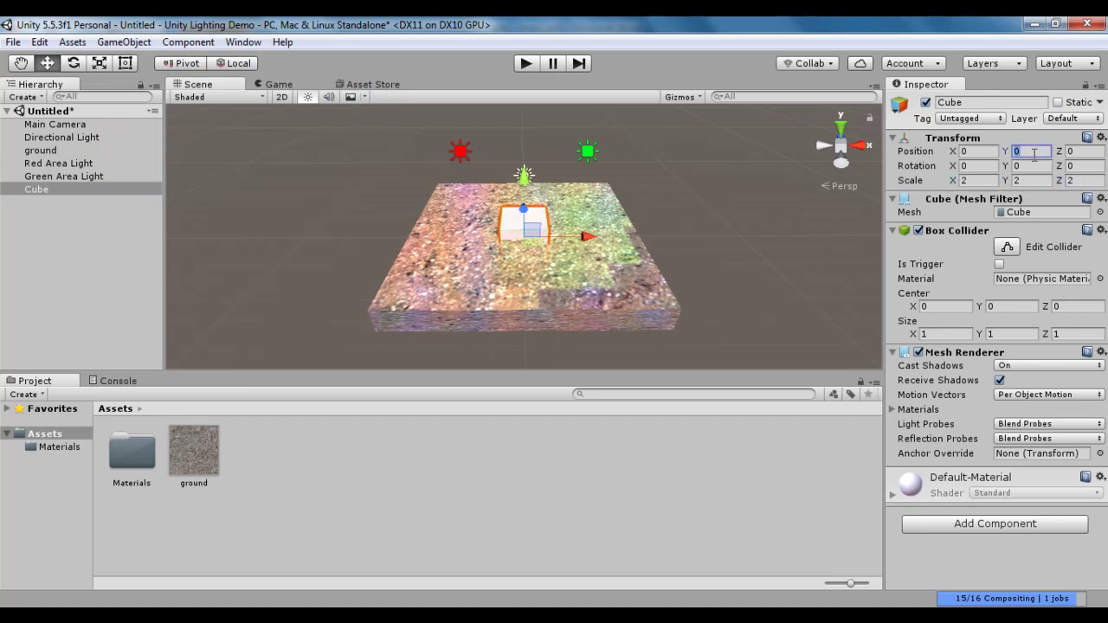
pyautogui.write('2')
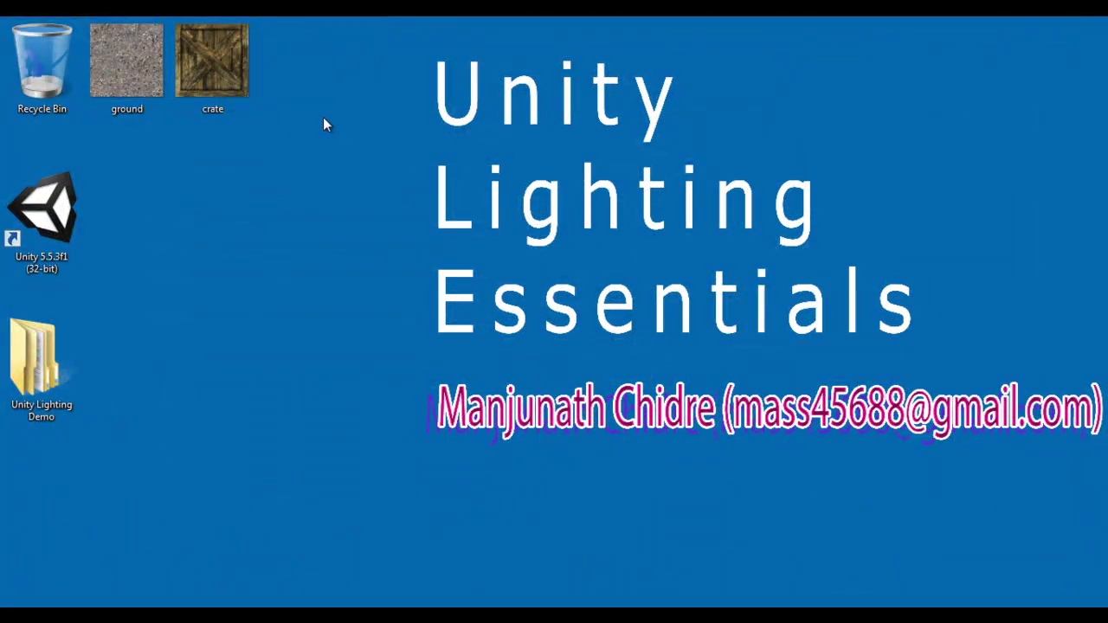
# Import the crate image from the desktop into the project's Assets and apply it as a texture to the cube
pyautogui.moveTo(222, 62); pyautogui.dragTo(311, 478)
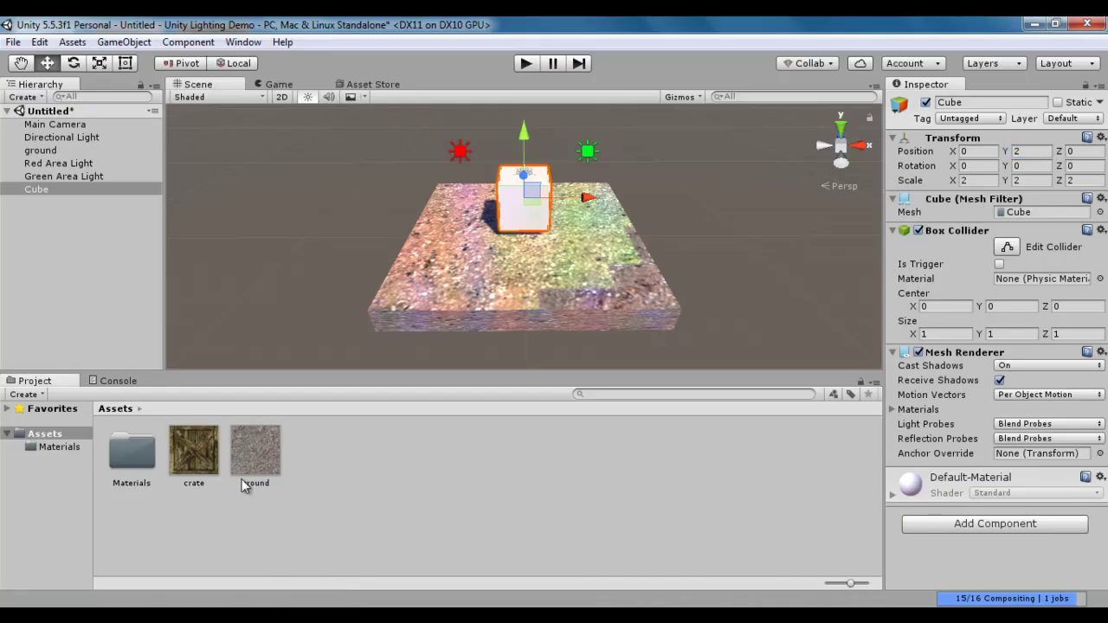
pyautogui.moveTo(195, 455); pyautogui.dragTo(528, 219)
# Rename the Cube object in the hierarchy as crate
pyautogui.click(41, 193)
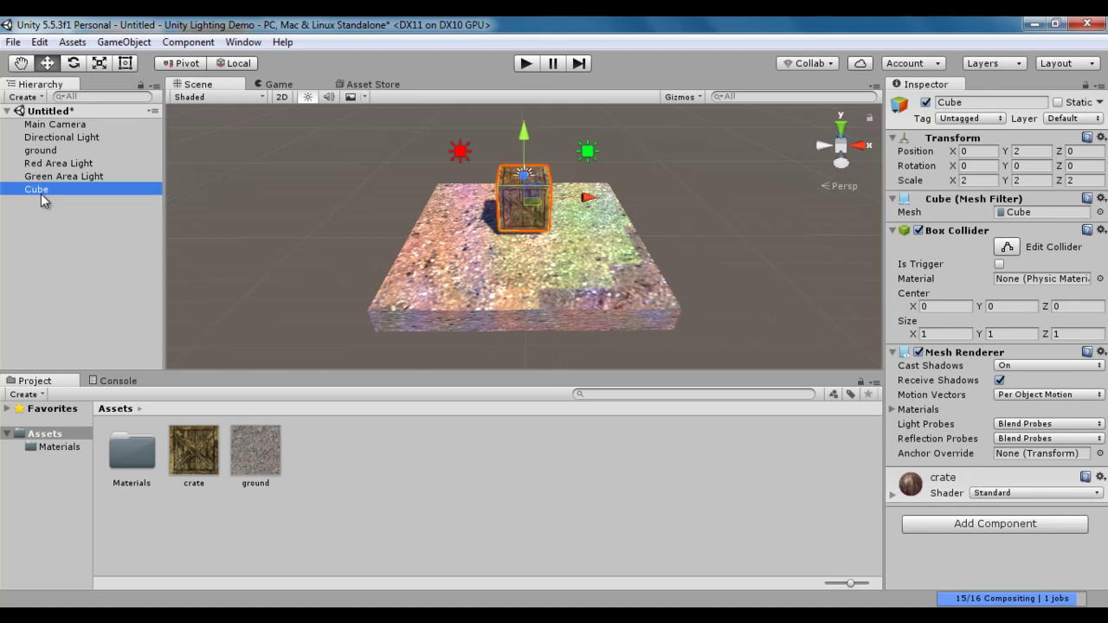
pyautogui.write('c')
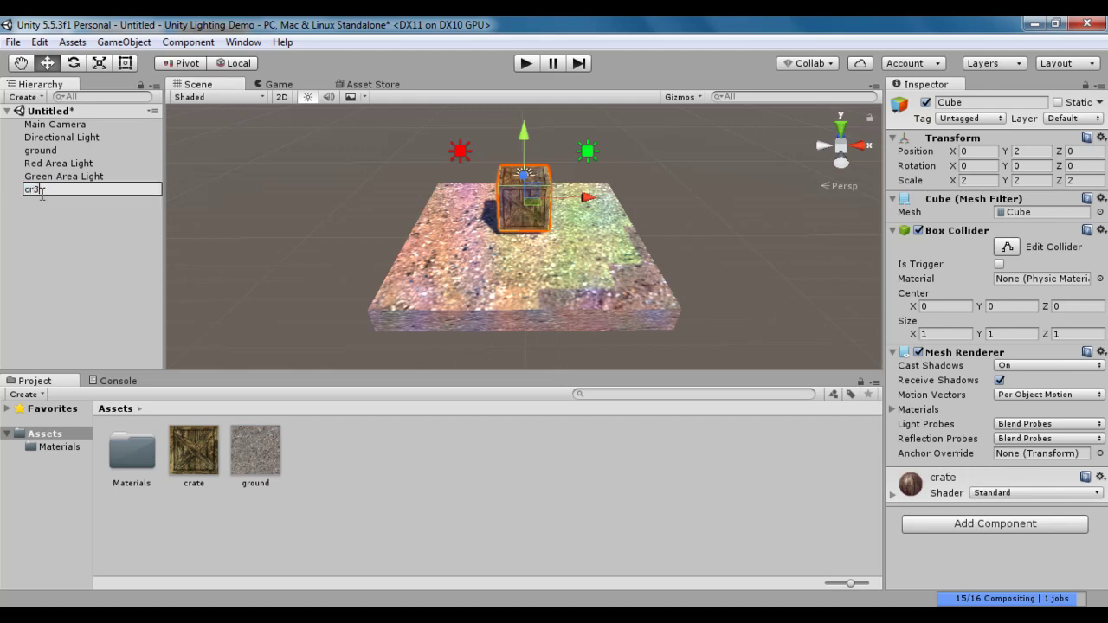
pyautogui.write('rate')
pyautogui.press('Return')
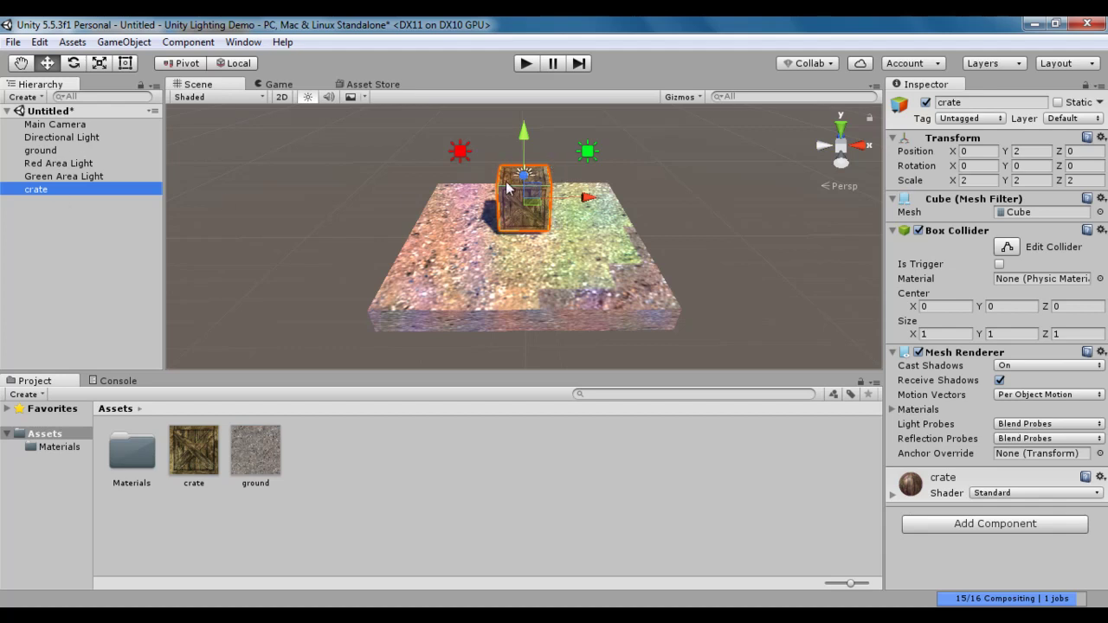
# Add a spotlight to the scene and raise it above the crate to a Y position of about 6.79
pyautogui.click(128, 43)
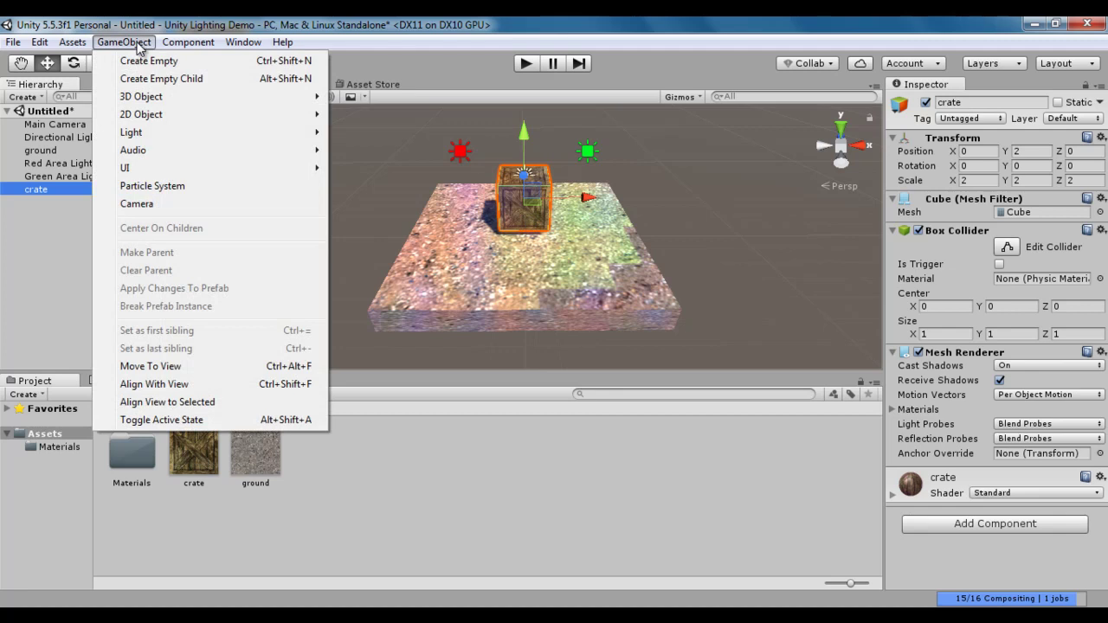
pyautogui.moveTo(142, 134)
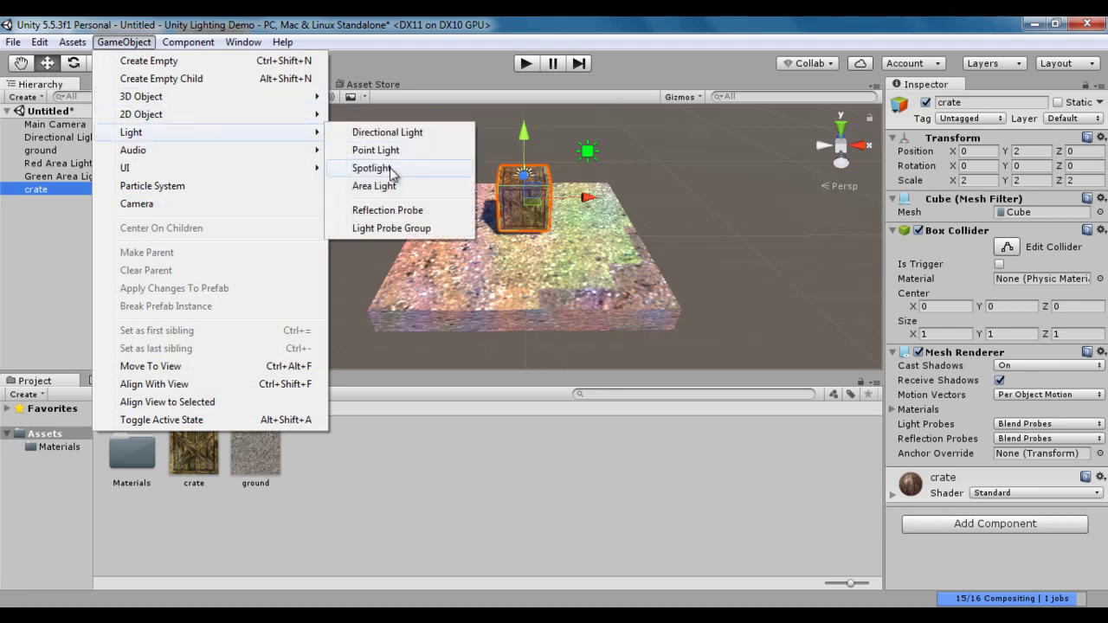
pyautogui.click(371, 168)
pyautogui.moveTo(523, 288); pyautogui.dragTo(522, 171)
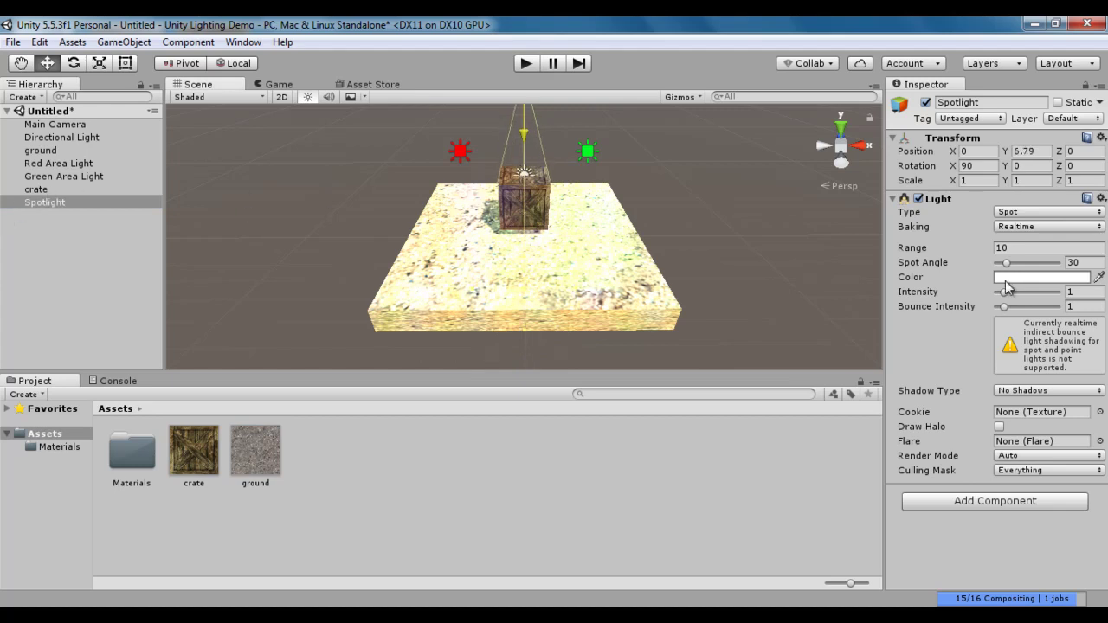
# Set the spotlight's color to bright blue and its intensity to 5.5
pyautogui.click(1014, 278)
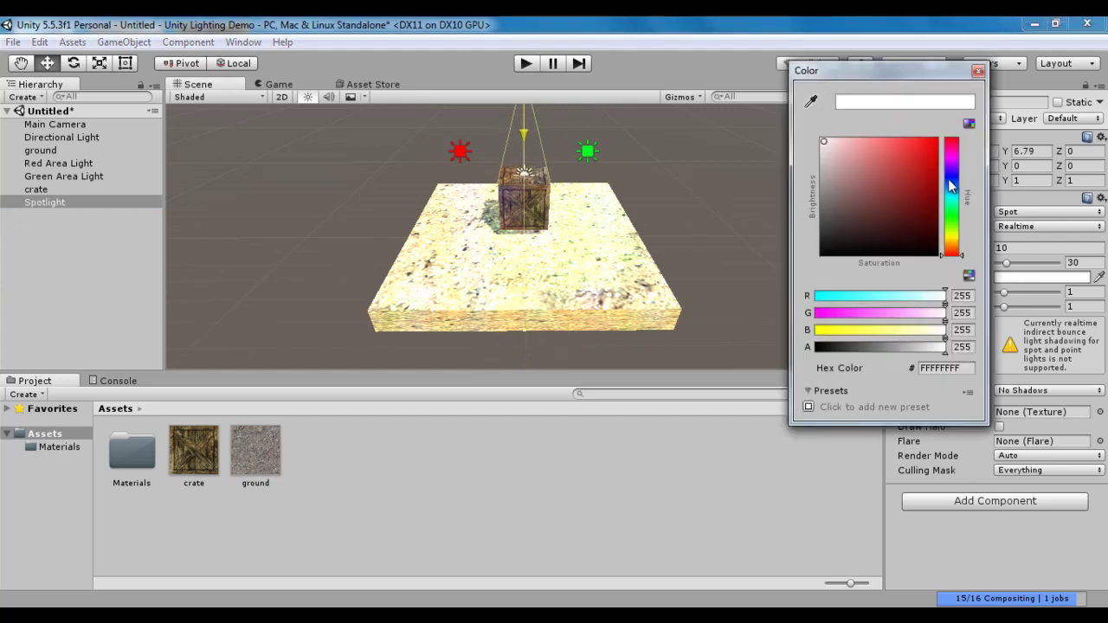
pyautogui.click(949, 180)
pyautogui.click(938, 138)
pyautogui.click(978, 70)
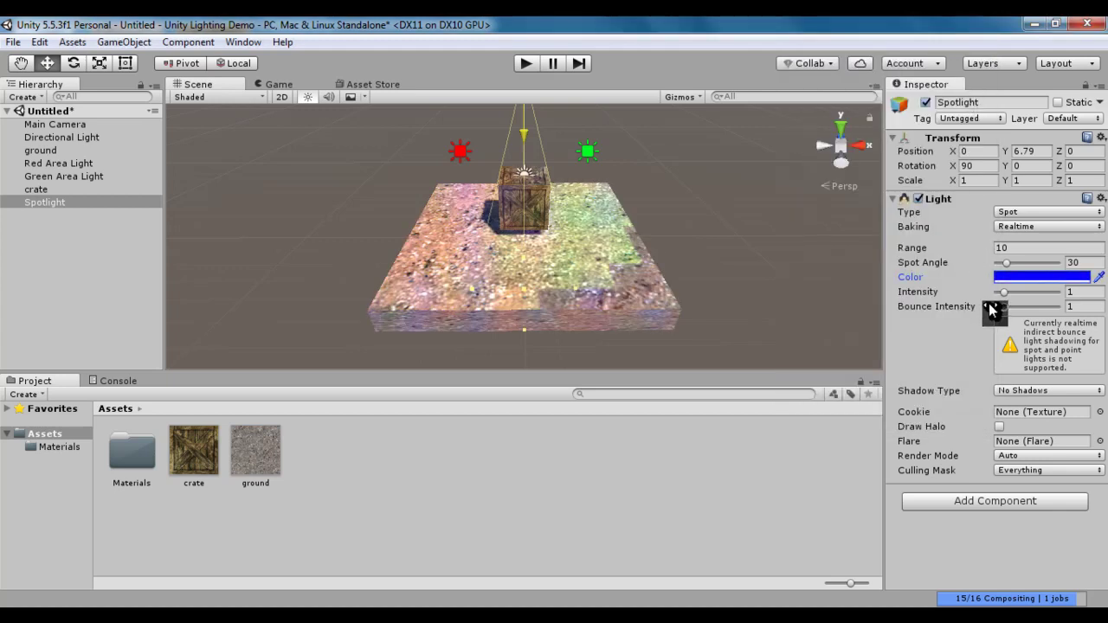
pyautogui.moveTo(1003, 292); pyautogui.dragTo(1039, 292)
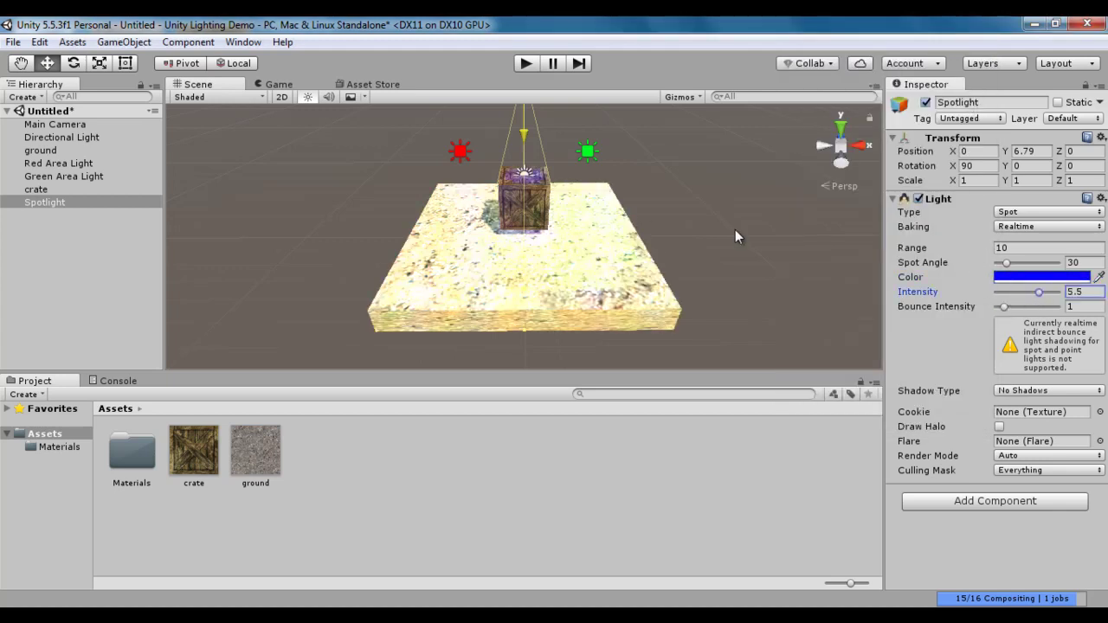
# Set the spotlight's shadow type to Soft Shadows and check the lighting around the crate
pyautogui.keyDown('alt'); pyautogui.moveTo(757, 227); pyautogui.dragTo(552, 251); pyautogui.keyUp('alt')
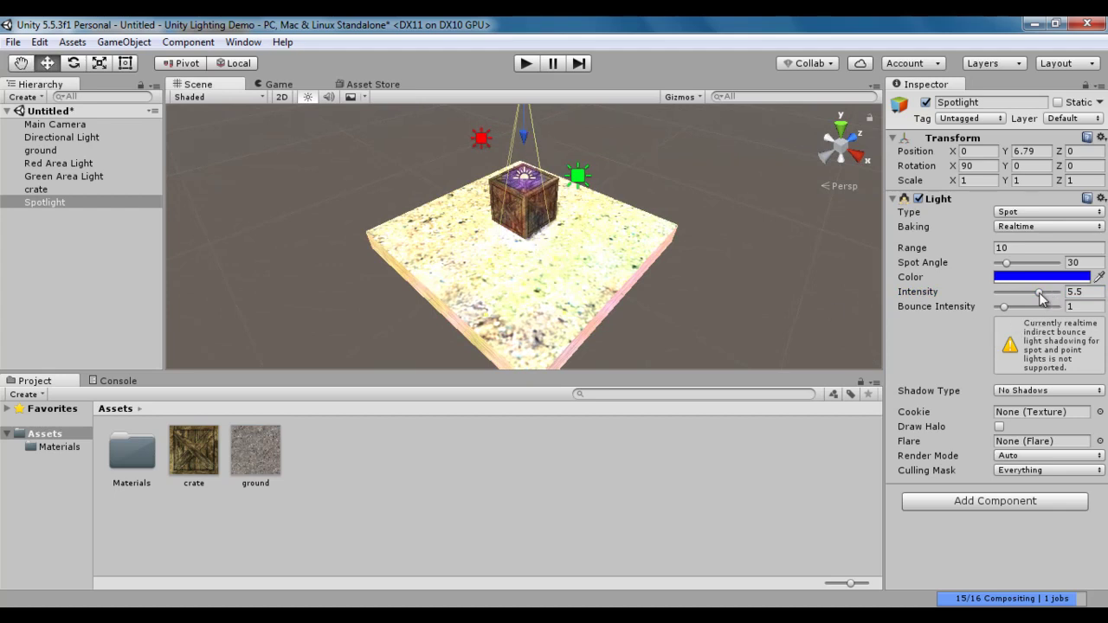
pyautogui.click(1027, 392)
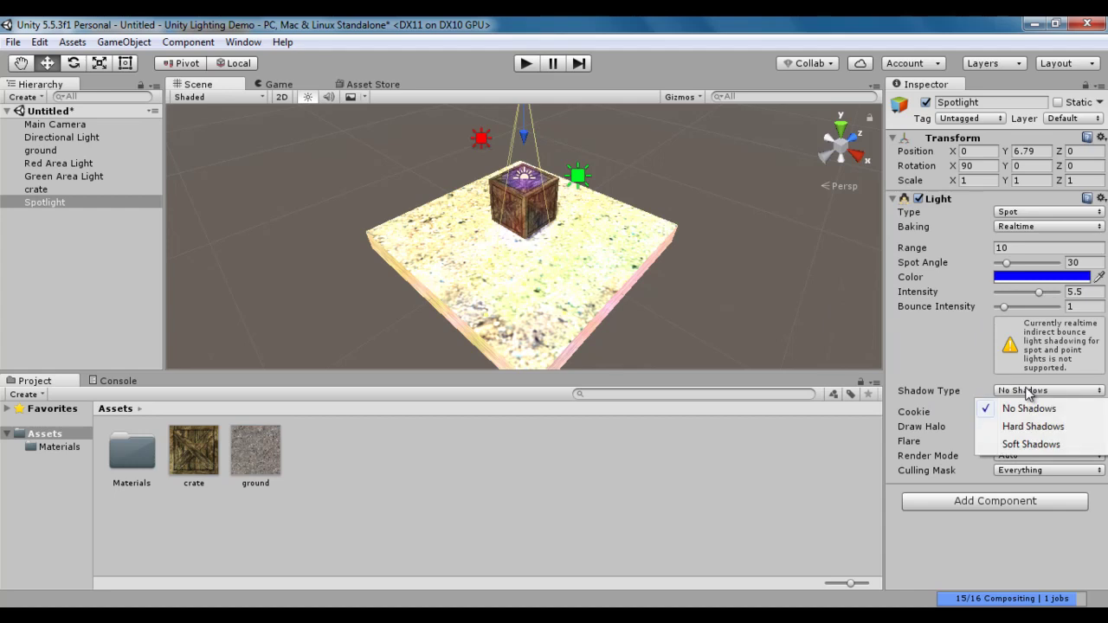
pyautogui.click(1031, 444)
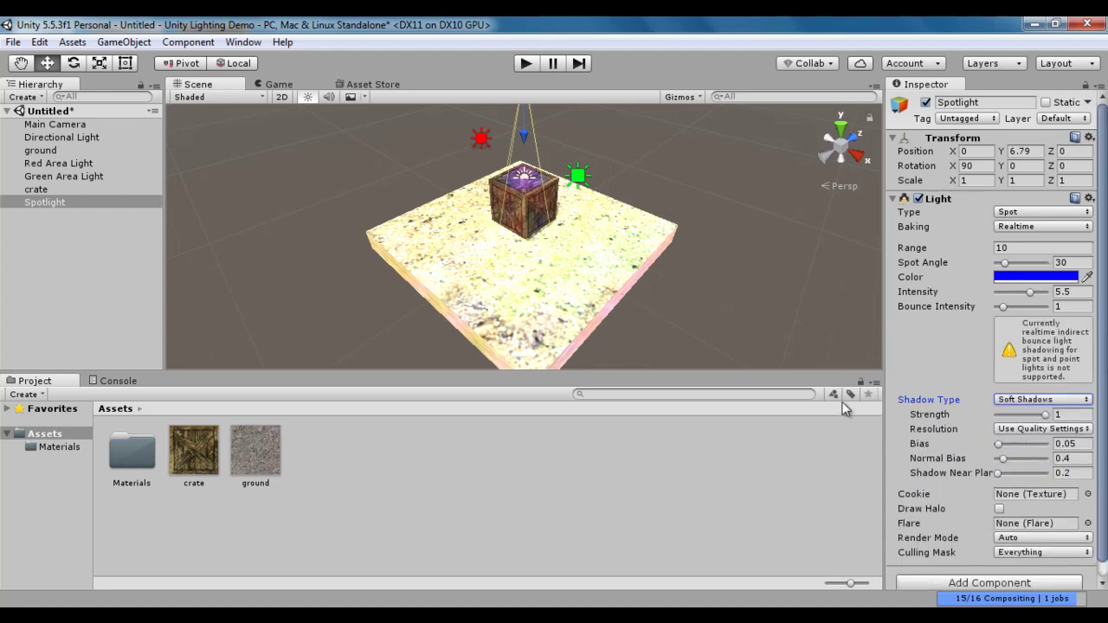
pyautogui.keyDown('alt'); pyautogui.moveTo(525, 232); pyautogui.dragTo(650, 277); pyautogui.keyUp('alt')
# Change the spotlight's baking mode to Baked
pyautogui.click(61, 202)
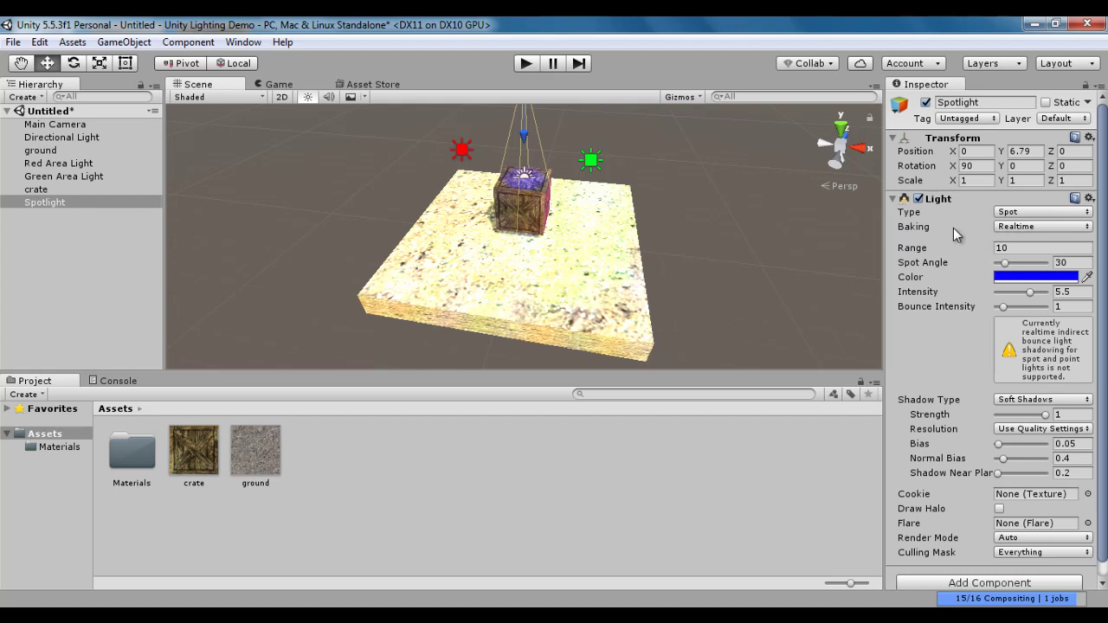
pyautogui.click(1039, 224)
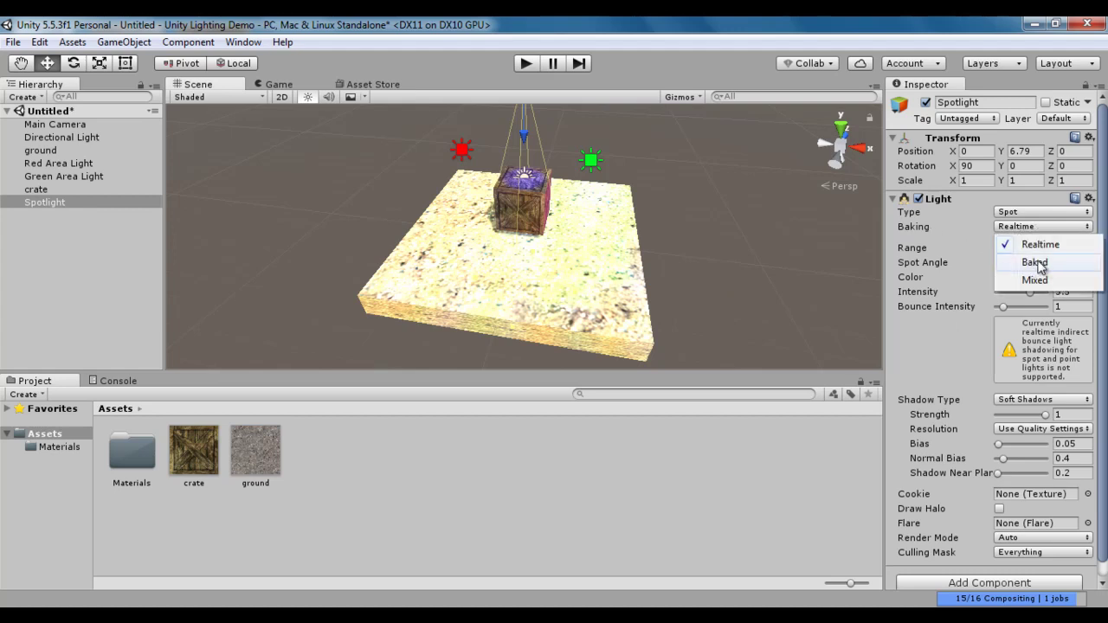
pyautogui.click(1037, 263)
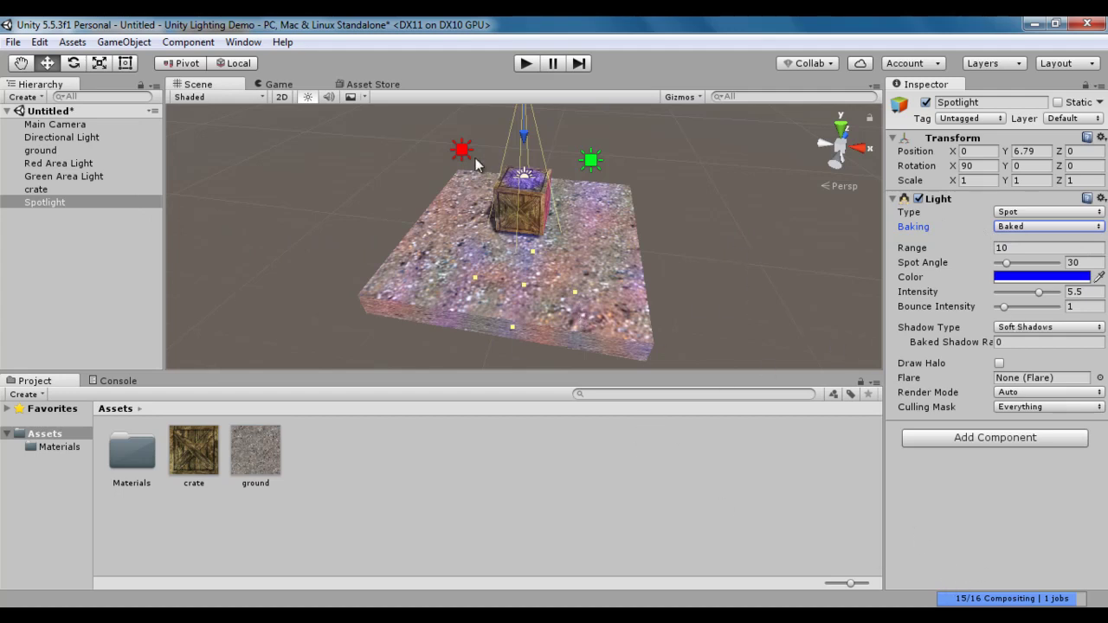
# Mark the crate object as Static
pyautogui.click(47, 189)
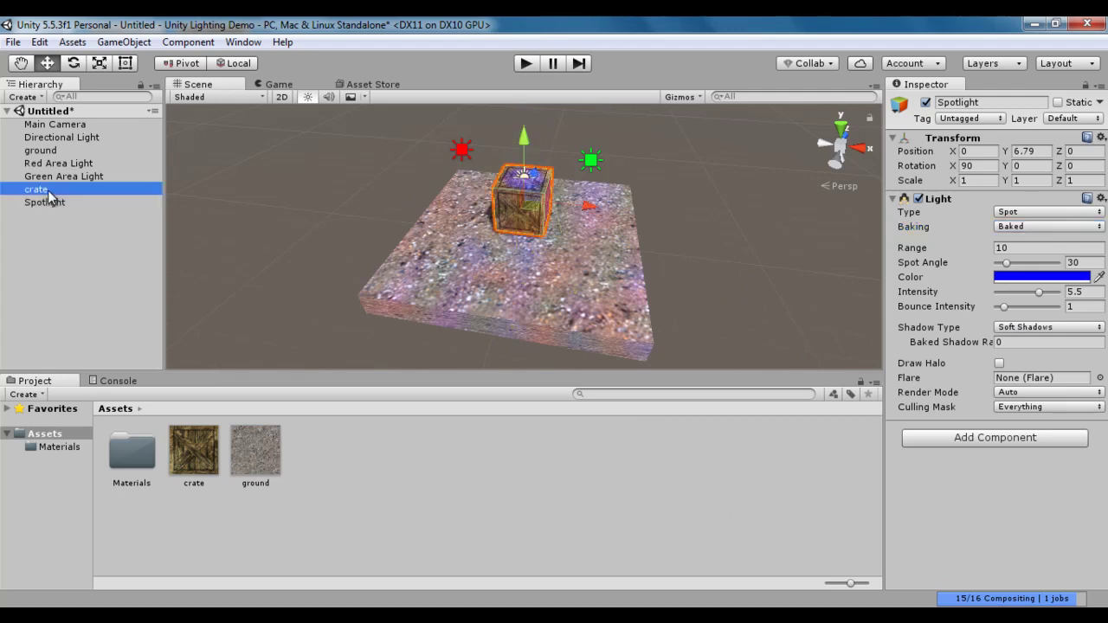
pyautogui.click(1057, 102)
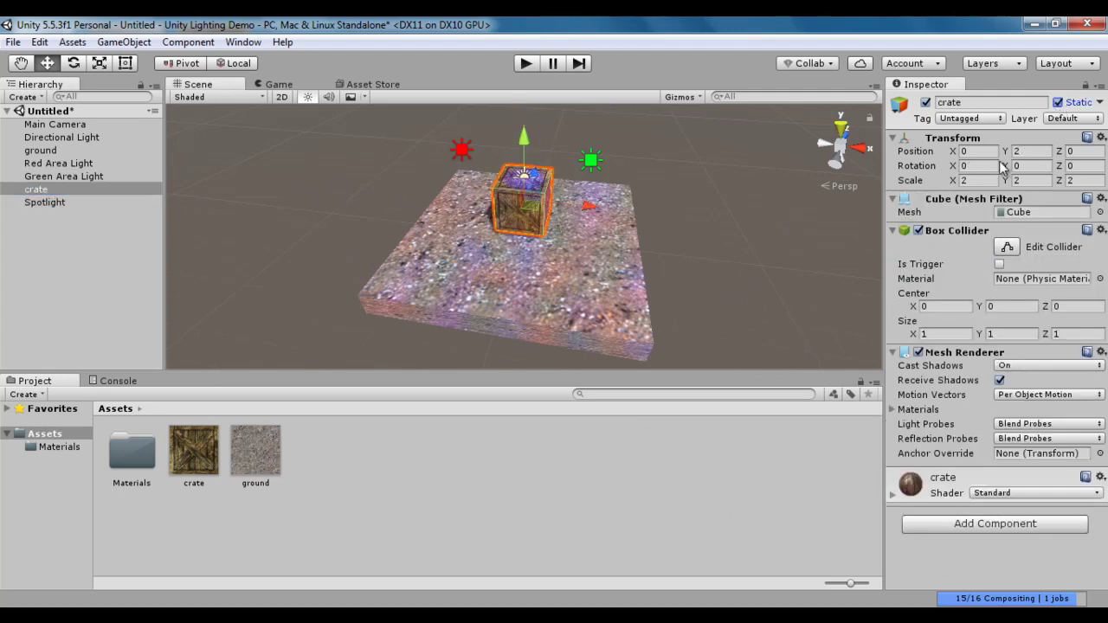
pyautogui.keyDown('alt'); pyautogui.moveTo(500, 285); pyautogui.dragTo(571, 268); pyautogui.keyUp('alt')
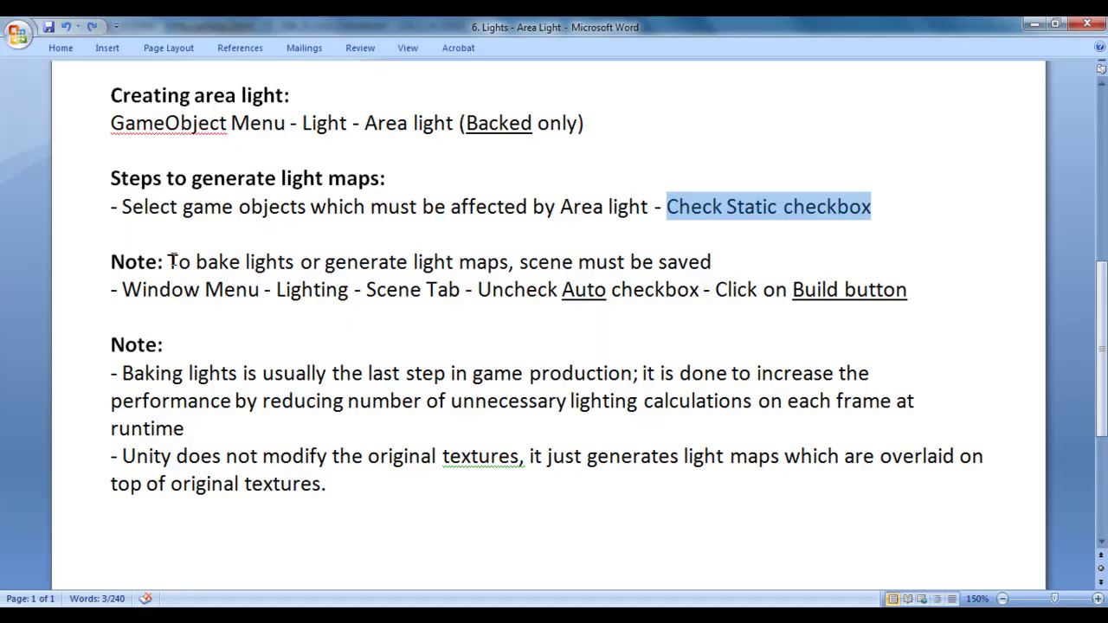
# Switch to the Word notes and read the requirement for baking lights or generating light maps
pyautogui.moveTo(168, 261); pyautogui.dragTo(741, 267)
pyautogui.click(664, 373)
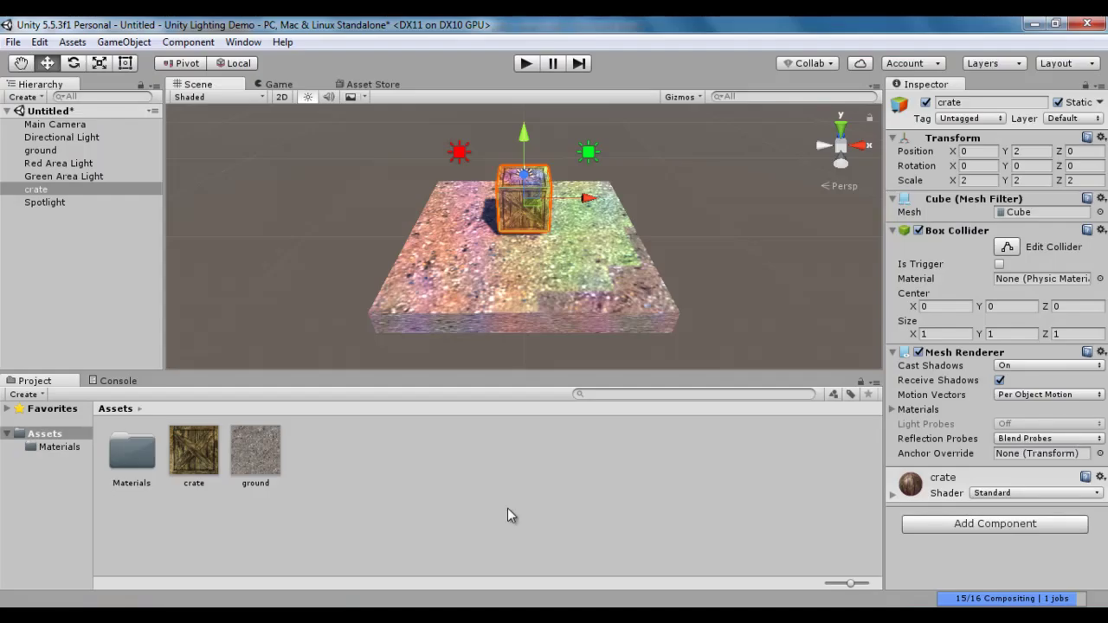
# Switch back to Unity, start saving the scene under a new name and create a Scenes folder inside Assets
pyautogui.click(13, 42)
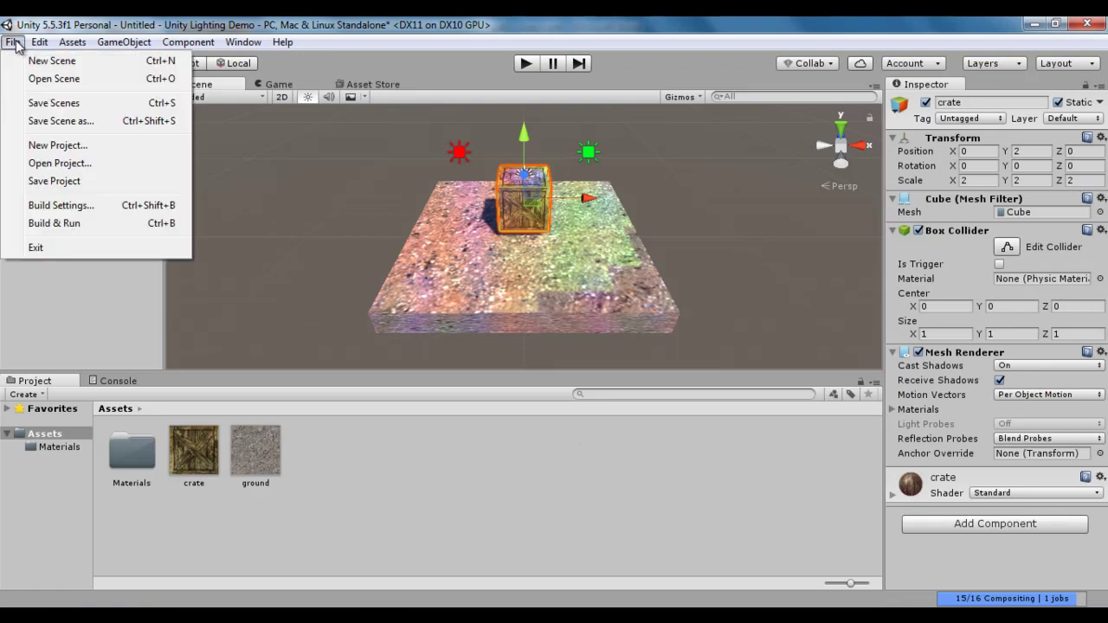
pyautogui.click(60, 121)
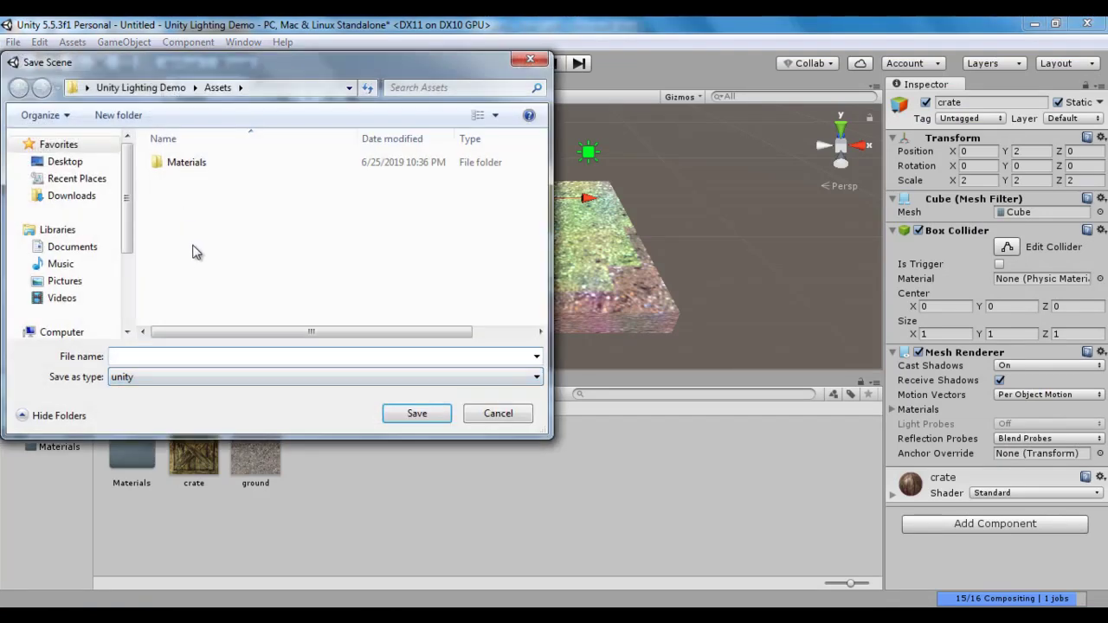
pyautogui.rightClick(197, 250)
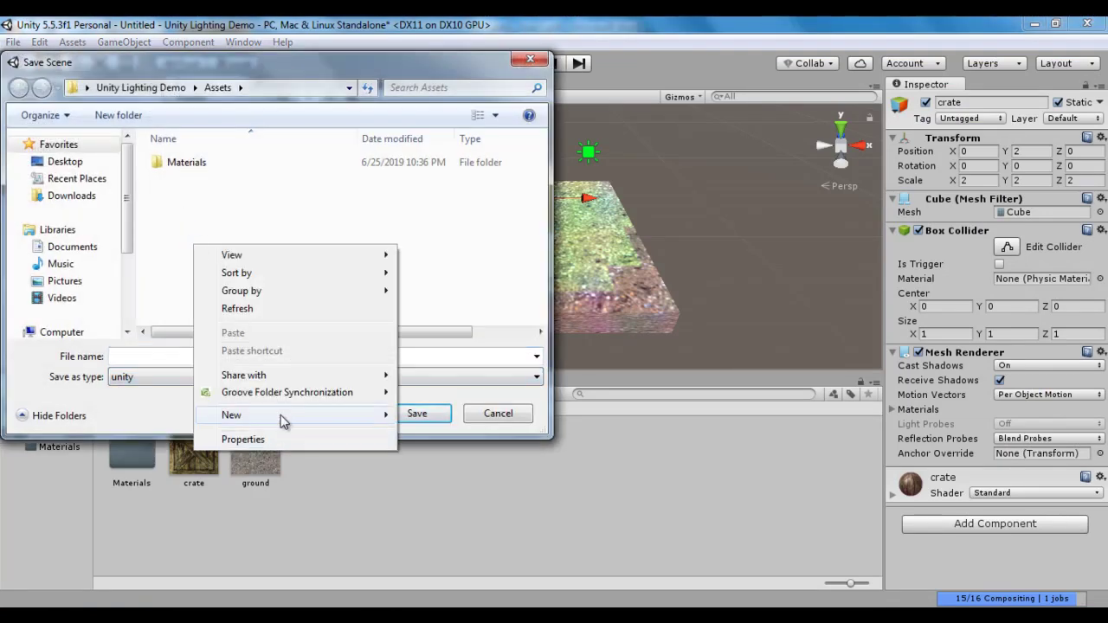
pyautogui.moveTo(280, 415)
pyautogui.click(424, 140)
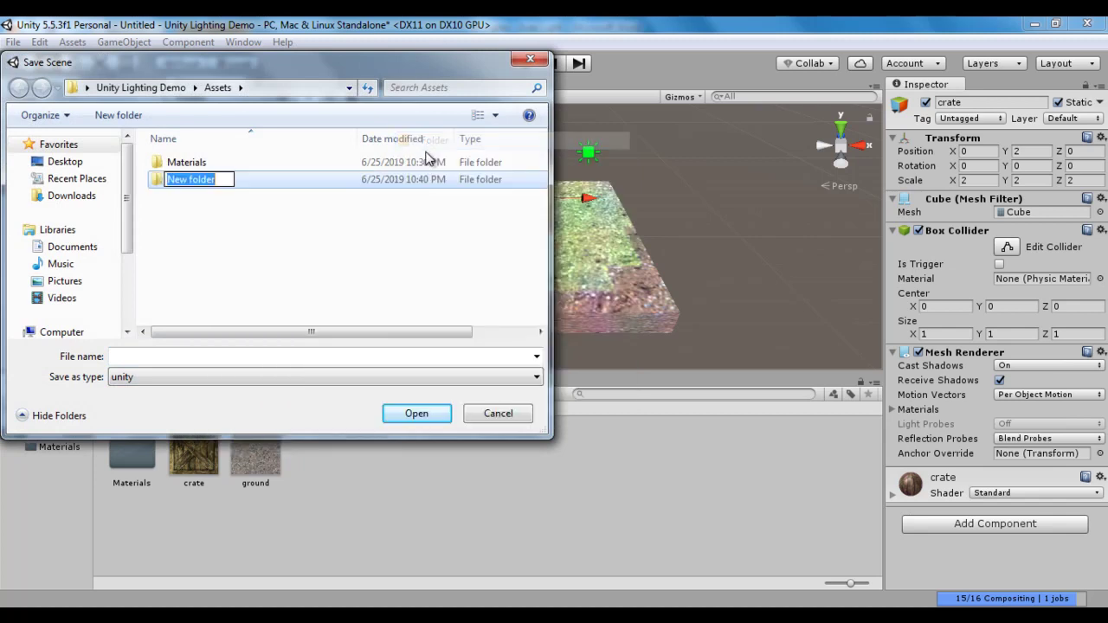
pyautogui.write('Scenes')
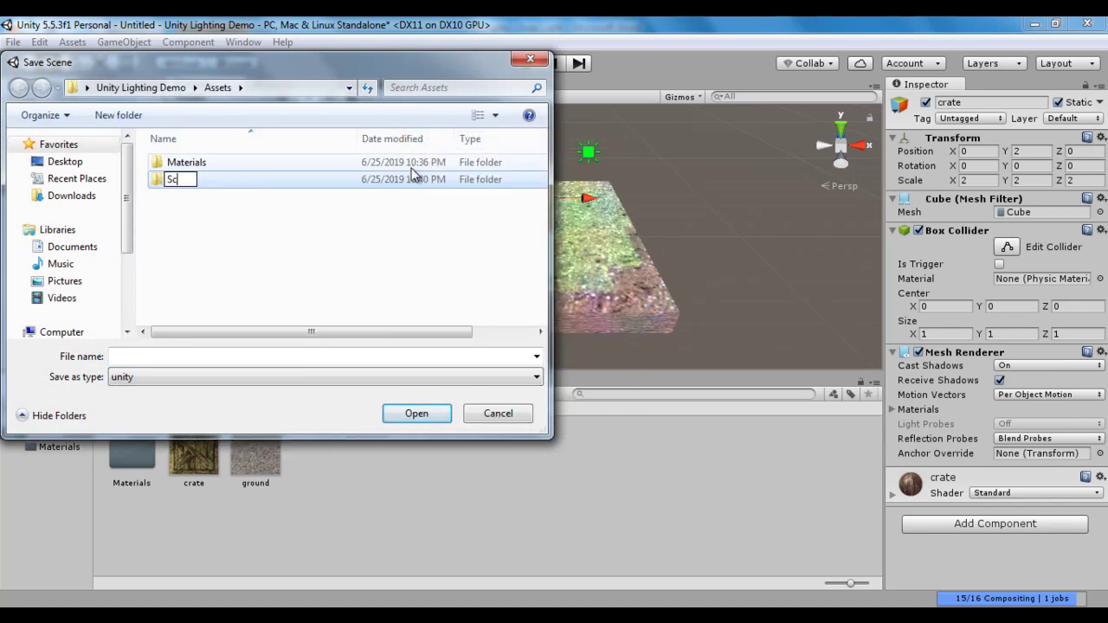
pyautogui.press('Return')
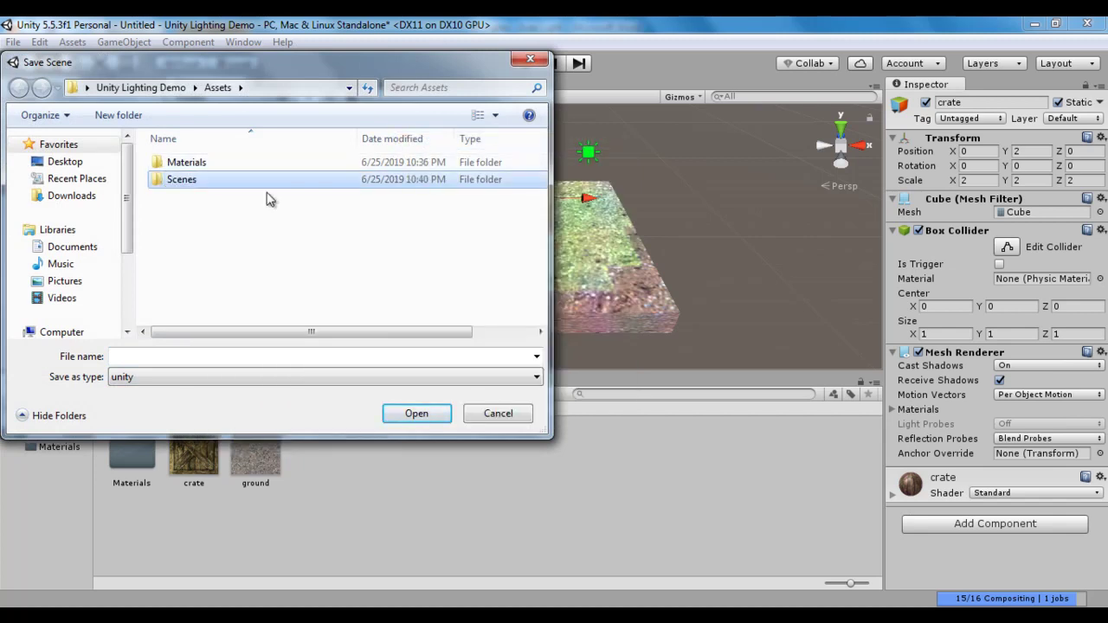
# Save the scene as scene1 in the Scenes folder and locate it among the project assets
pyautogui.doubleClick(182, 179)
pyautogui.click(196, 354)
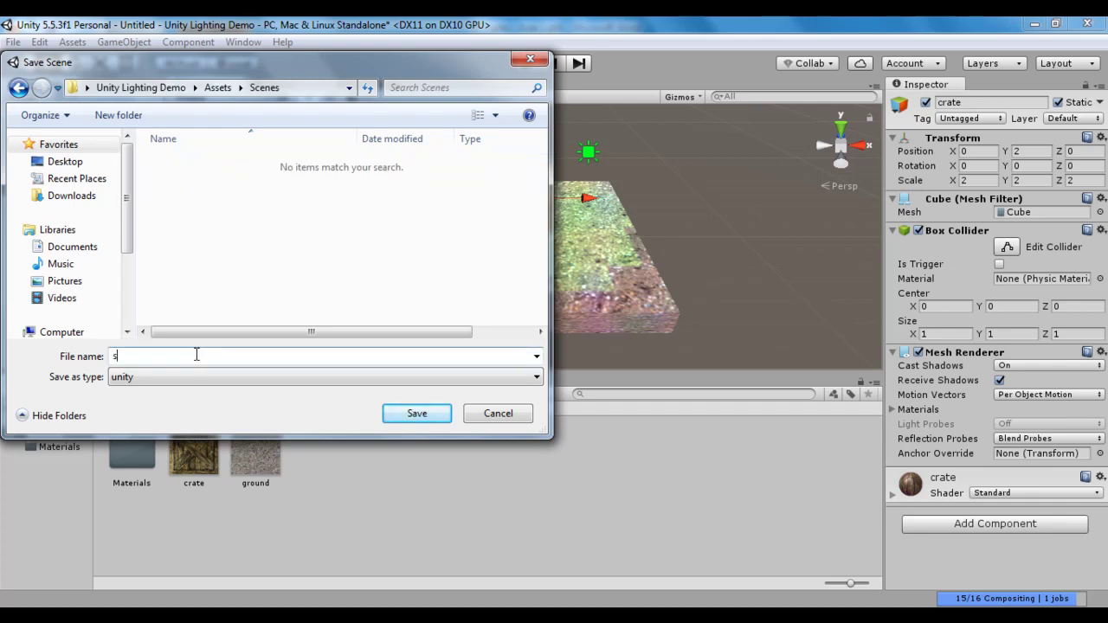
pyautogui.write('scene1')
pyautogui.click(416, 413)
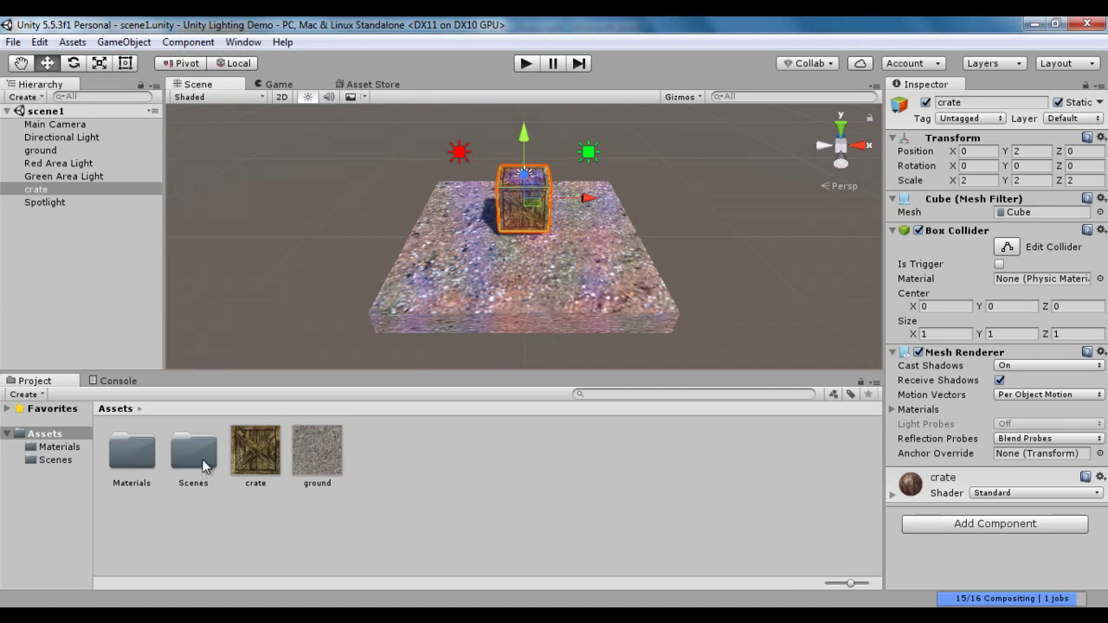
pyautogui.click(54, 460)
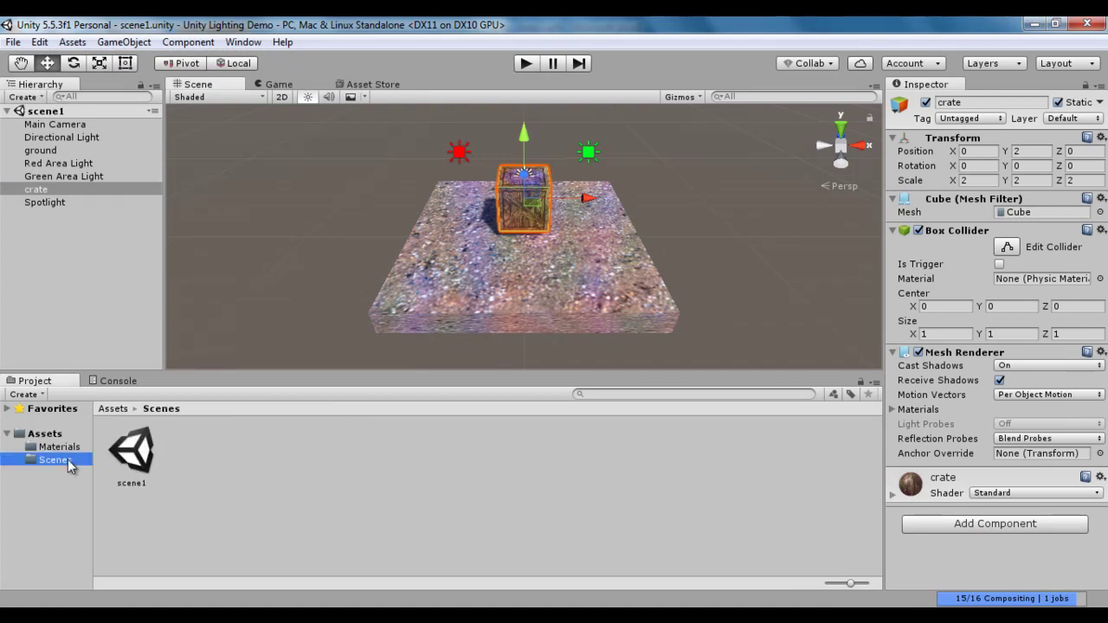
pyautogui.click(139, 455)
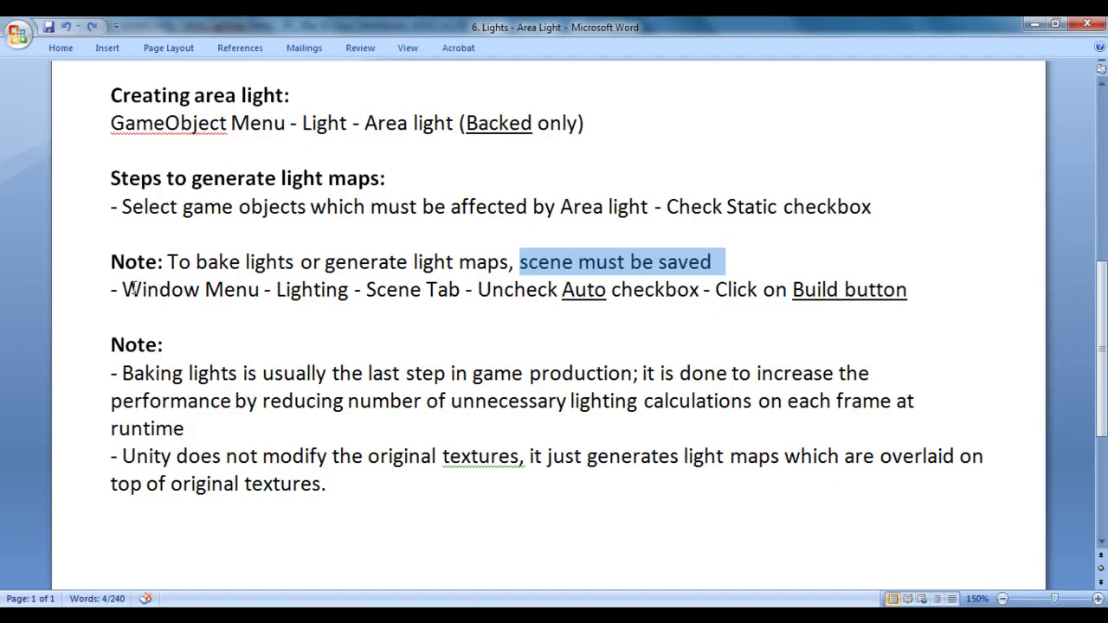
# Read the Word notes on building light maps through the Lighting window's Scene settings and switch back to Unity
pyautogui.click(122, 289)
pyautogui.click(318, 344)
pyautogui.moveTo(275, 289); pyautogui.dragTo(930, 309)
pyautogui.click(816, 314)
pyautogui.hotkey('alt', 'Tab')
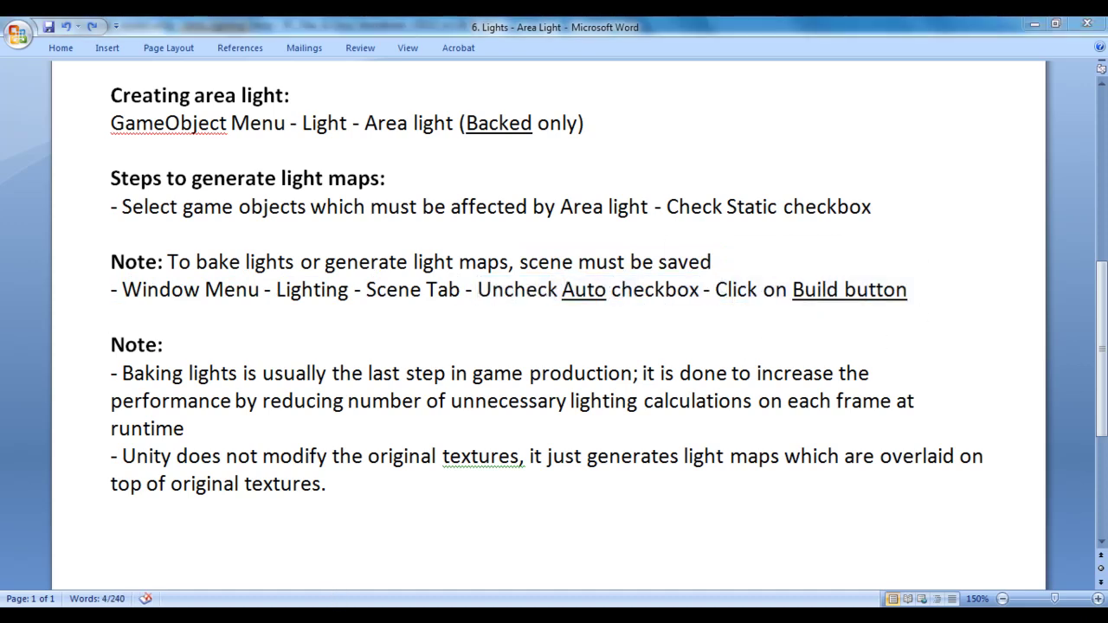
# Turn off Auto baking in the Lighting window's Scene settings and build the light maps for scene1
pyautogui.click(243, 42)
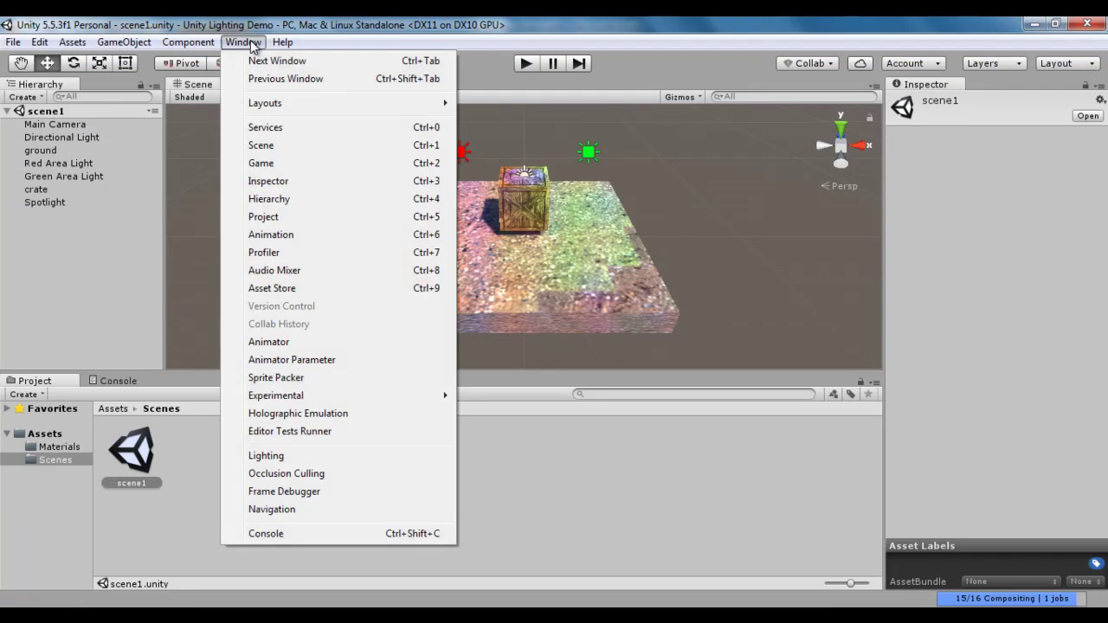
pyautogui.click(300, 455)
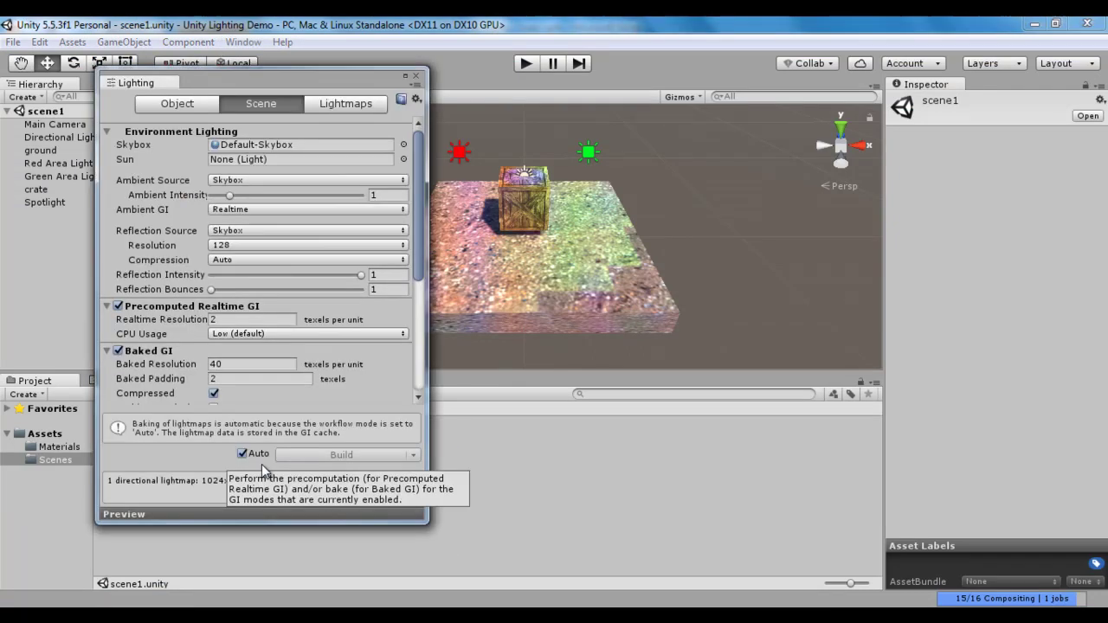
pyautogui.click(242, 453)
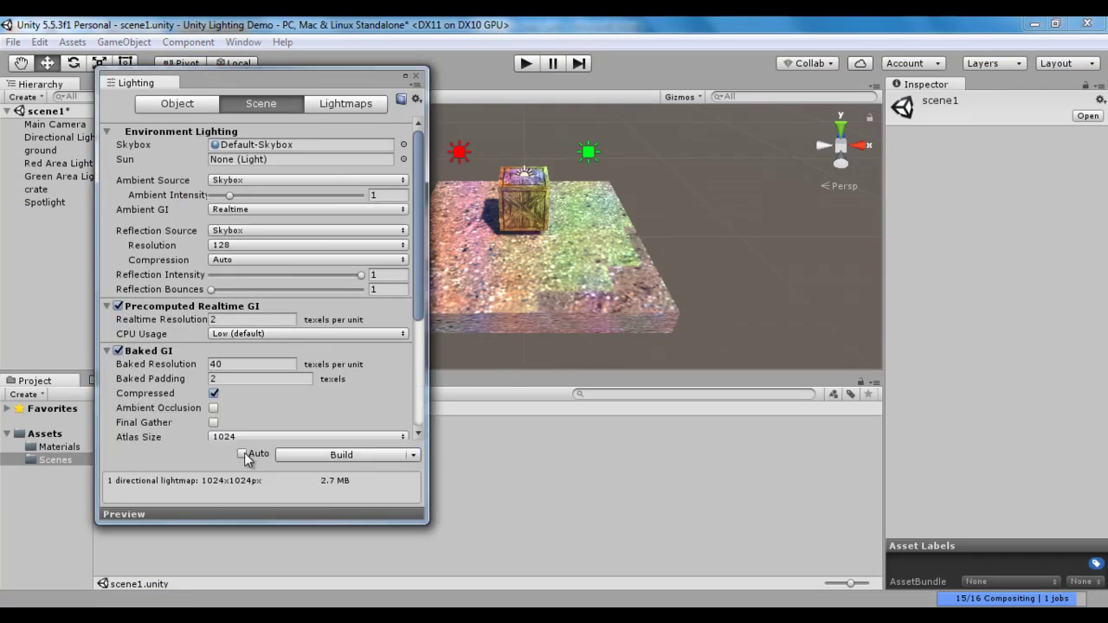
pyautogui.click(359, 455)
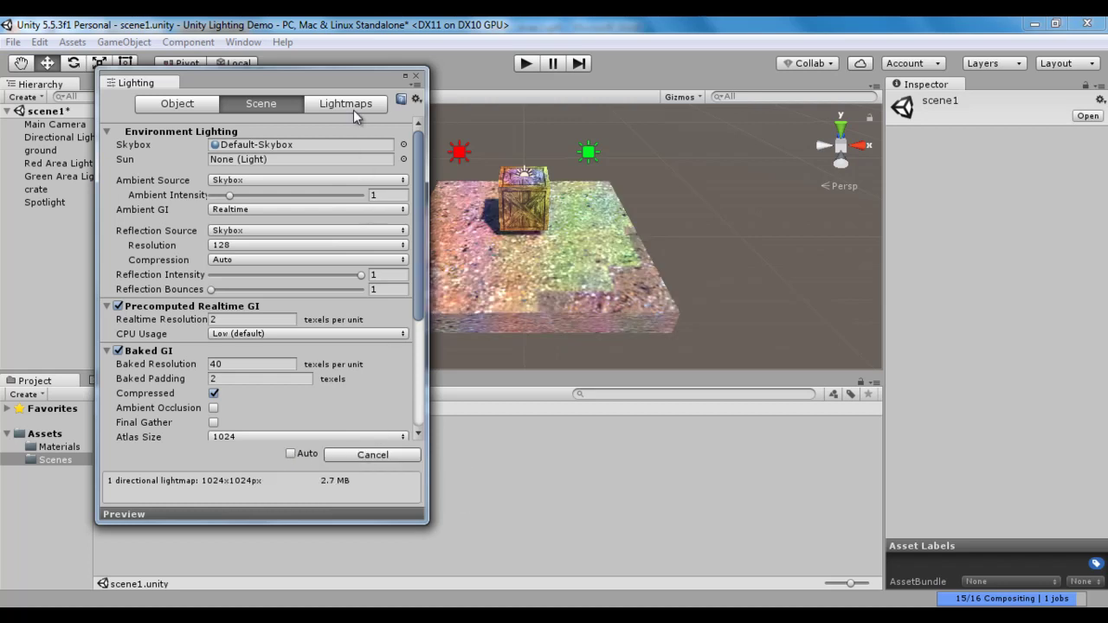
# Close the Lighting window and open the generated scene1 folder inside Scenes to view the light map files
pyautogui.moveTo(338, 82); pyautogui.dragTo(795, 82)
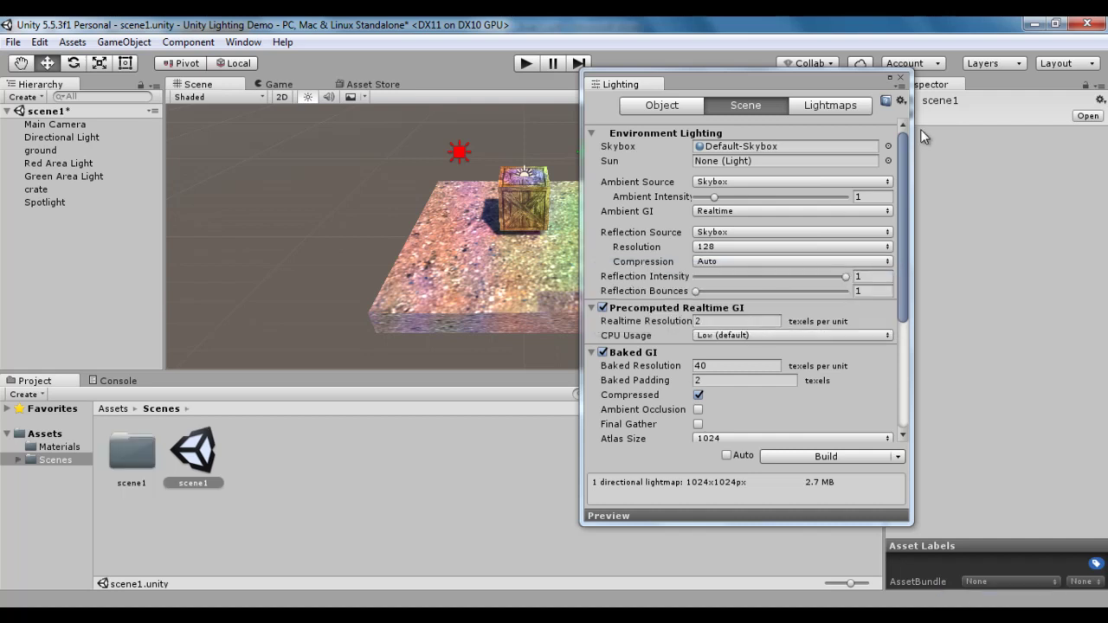
pyautogui.click(900, 77)
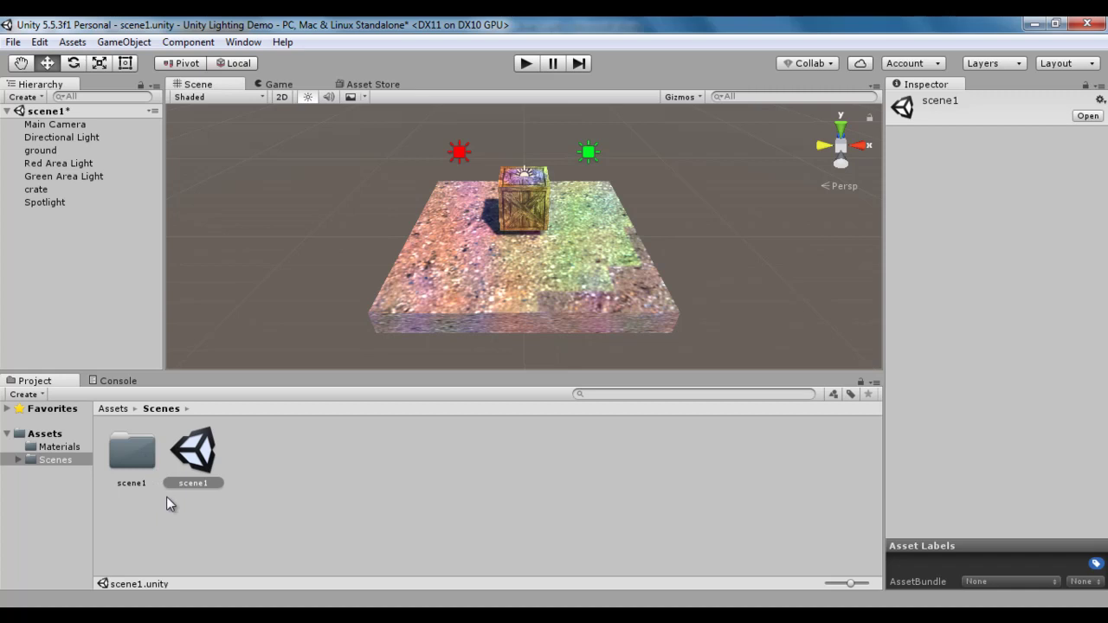
pyautogui.doubleClick(133, 452)
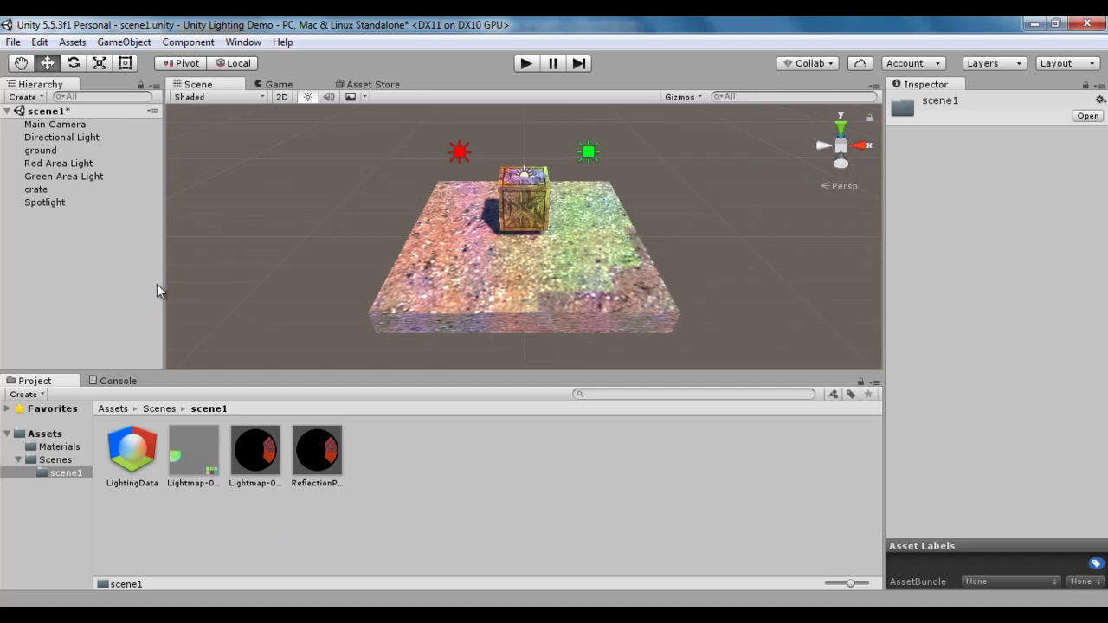
# Deactivate the Spotlight and both the Red and Green Area Lights, and inspect the baked lighting on the ground and crate
pyautogui.click(62, 202)
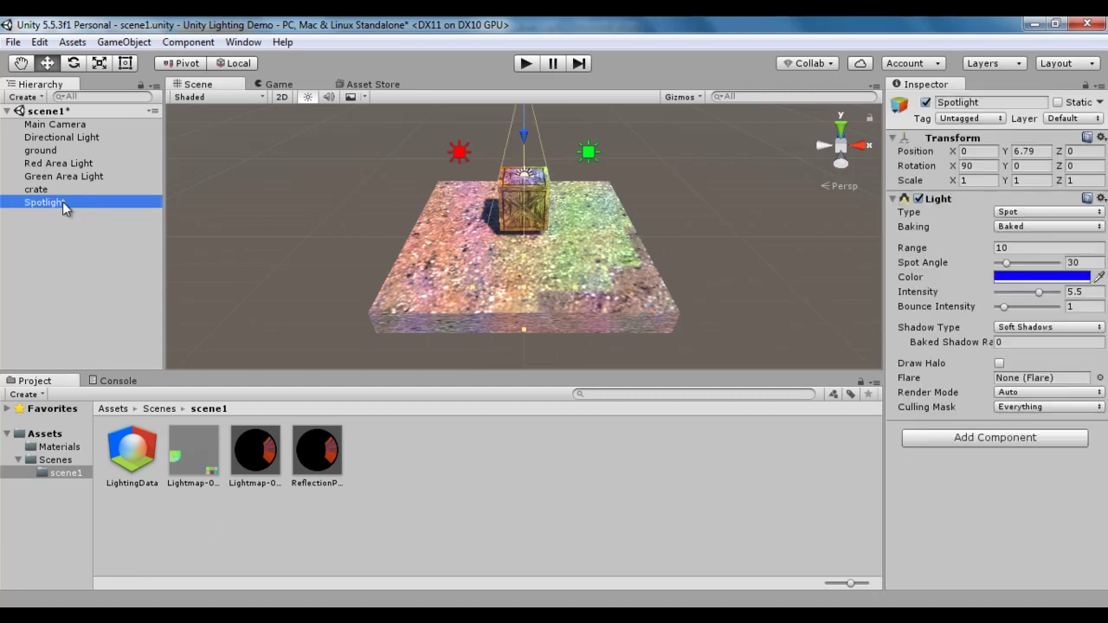
pyautogui.click(925, 102)
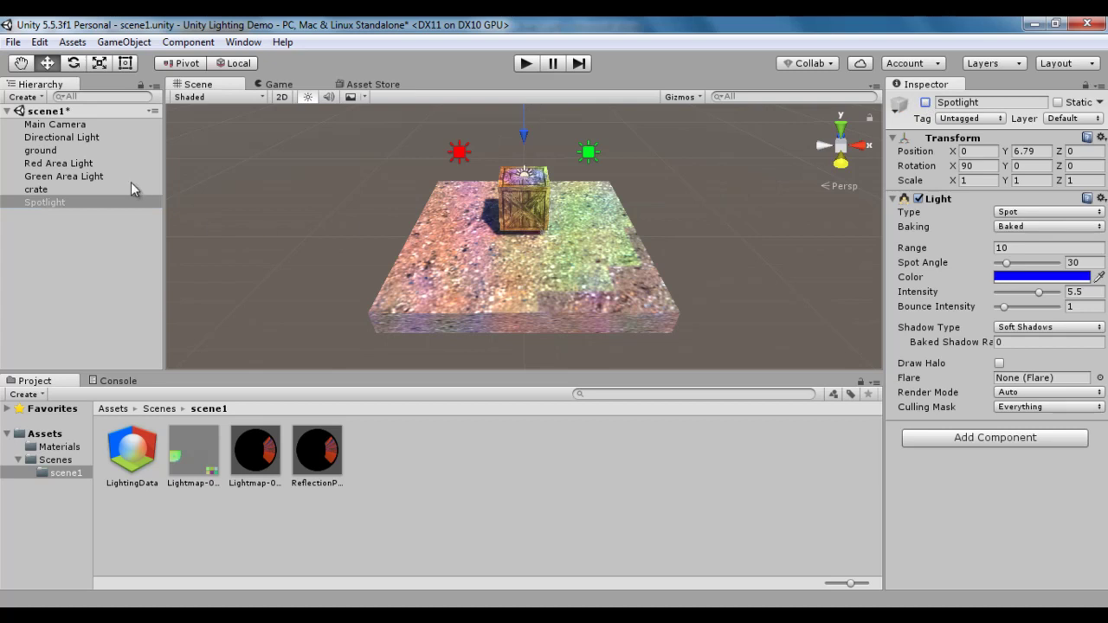
pyautogui.click(94, 163)
pyautogui.keyDown('ctrl'); pyautogui.click(98, 175); pyautogui.keyUp('ctrl')
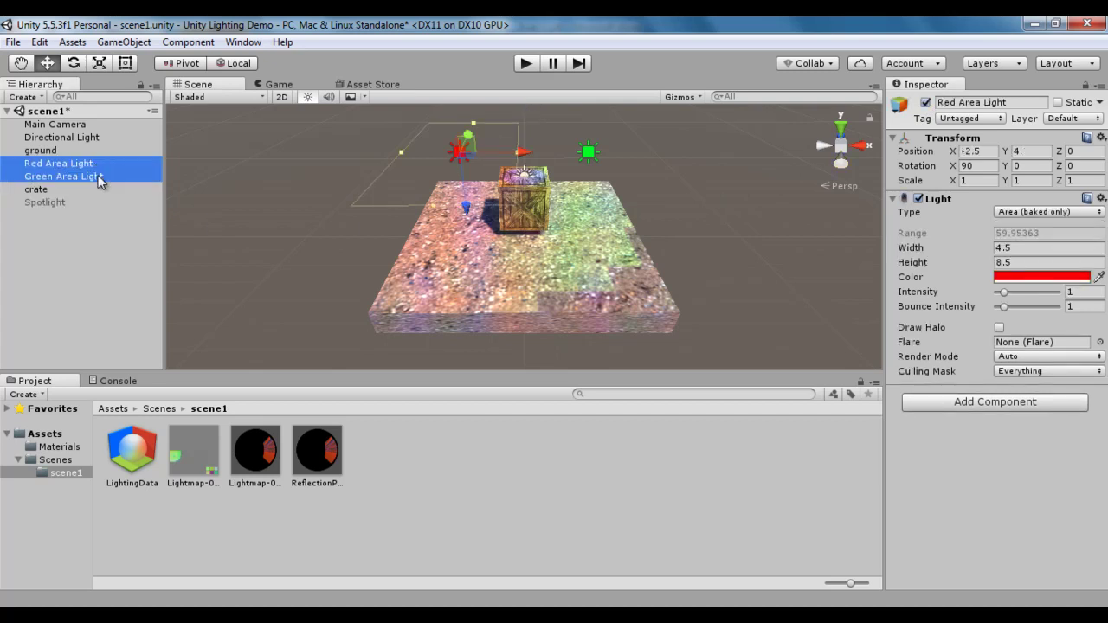
pyautogui.click(924, 103)
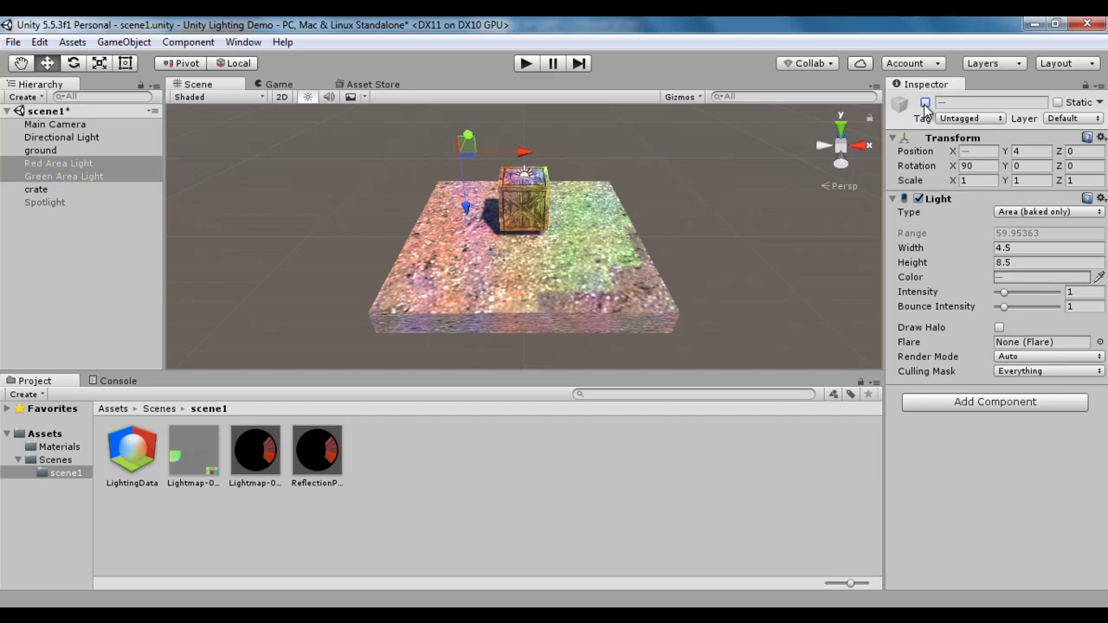
pyautogui.keyDown('alt'); pyautogui.moveTo(596, 280); pyautogui.dragTo(459, 305); pyautogui.keyUp('alt')
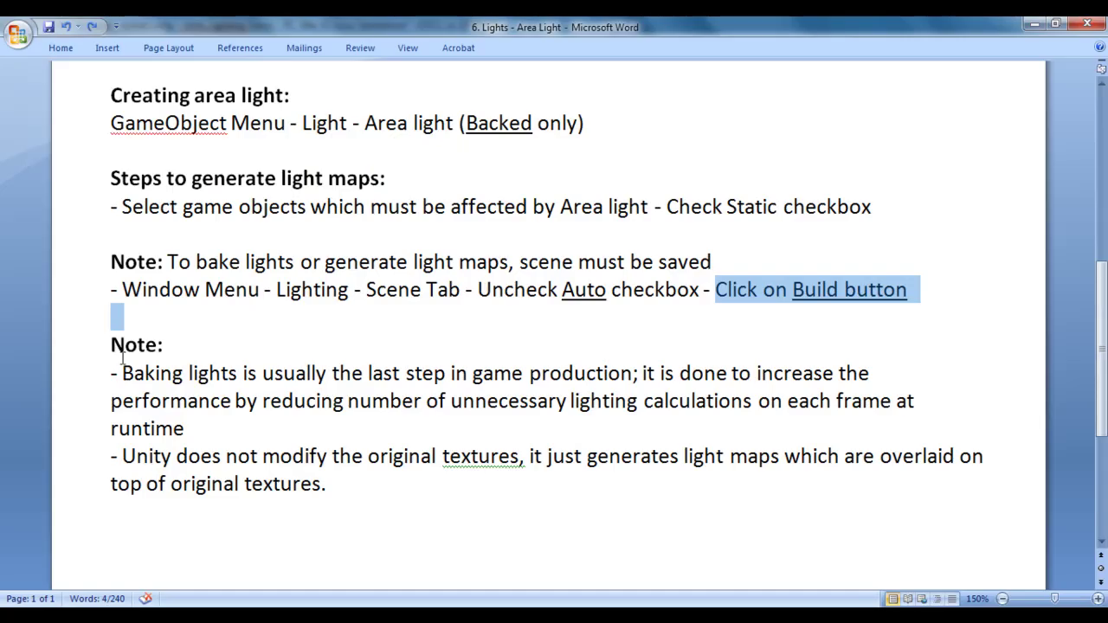
# Read the Word note on when lights are baked in game production and how baking improves runtime performance
pyautogui.click(122, 372)
pyautogui.moveTo(123, 372); pyautogui.dragTo(632, 374)
pyautogui.click(717, 426)
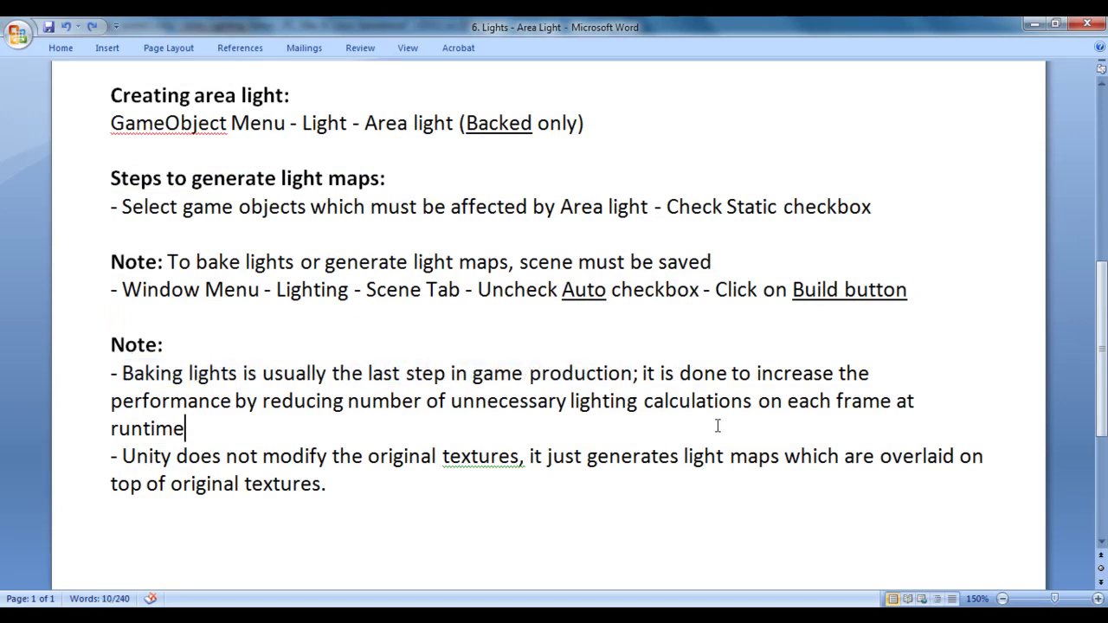
pyautogui.moveTo(763, 373); pyautogui.dragTo(882, 373)
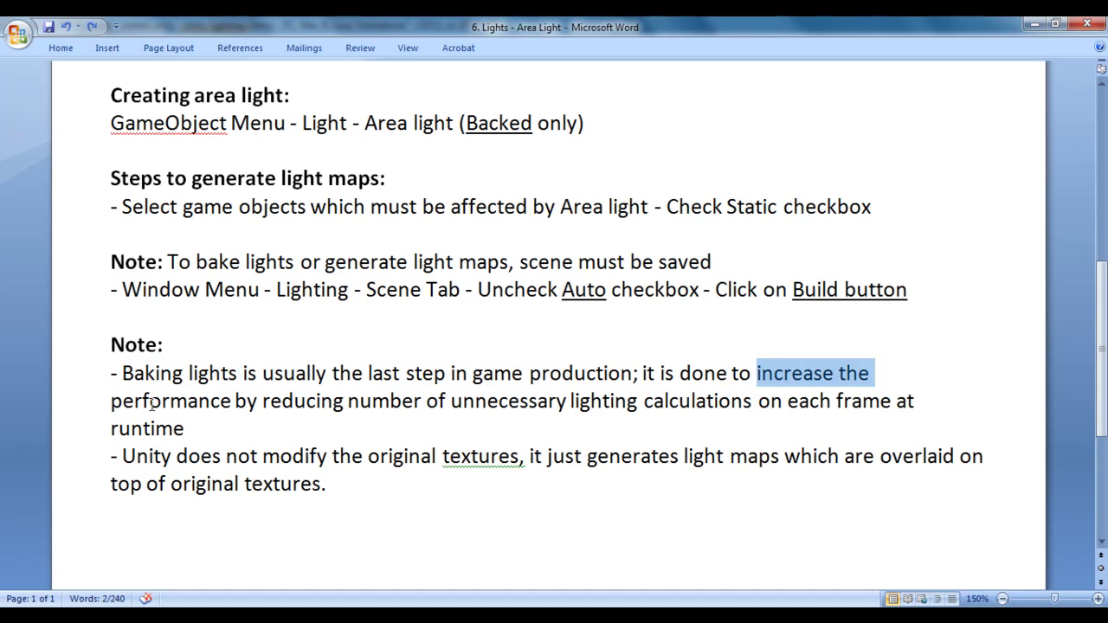
pyautogui.moveTo(111, 401); pyautogui.dragTo(689, 408)
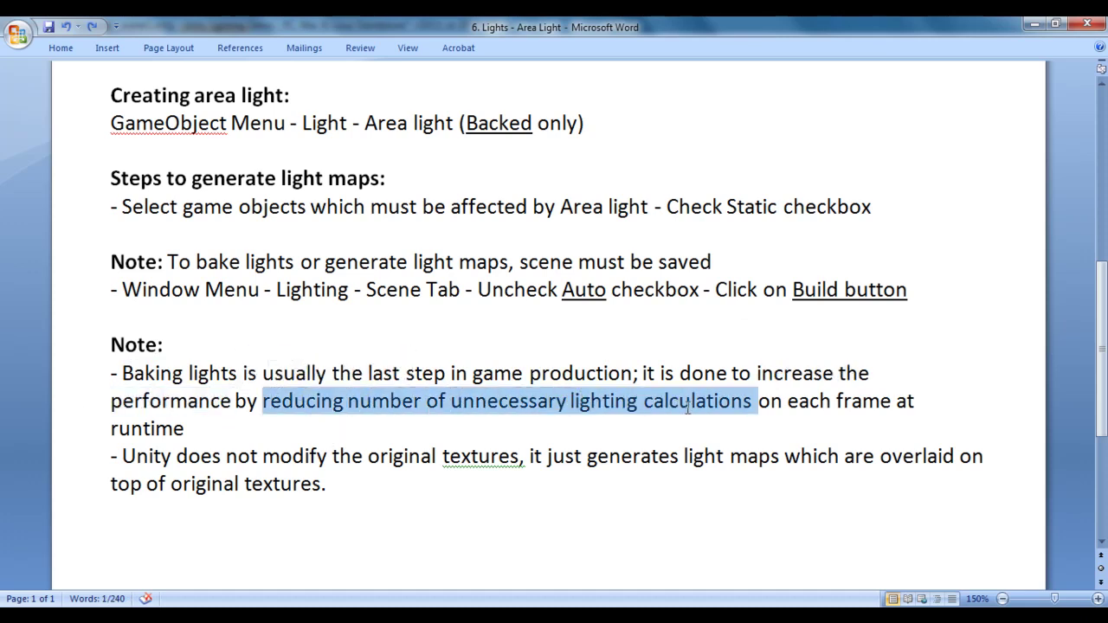
pyautogui.click(822, 429)
pyautogui.moveTo(787, 401); pyautogui.dragTo(947, 421)
pyautogui.click(550, 420)
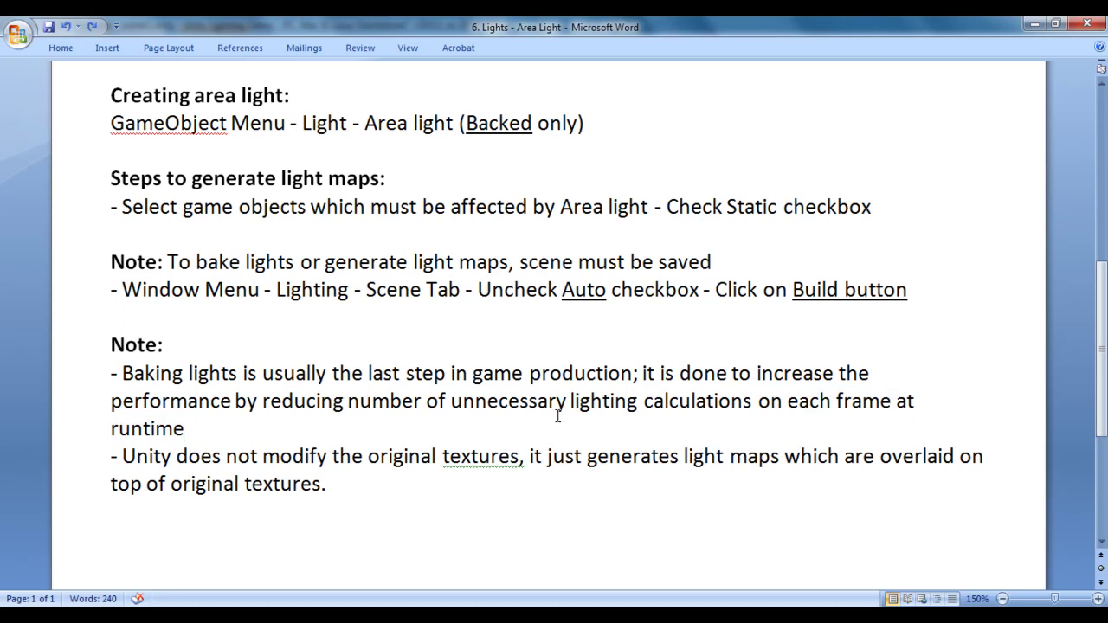
pyautogui.moveTo(451, 401); pyautogui.dragTo(658, 400)
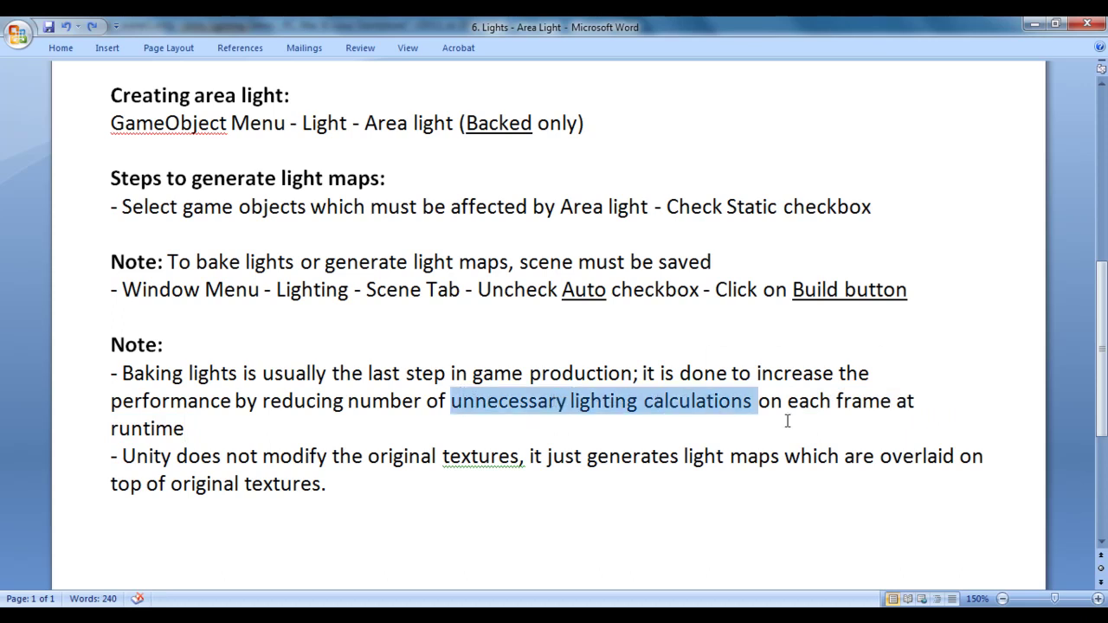
pyautogui.click(316, 433)
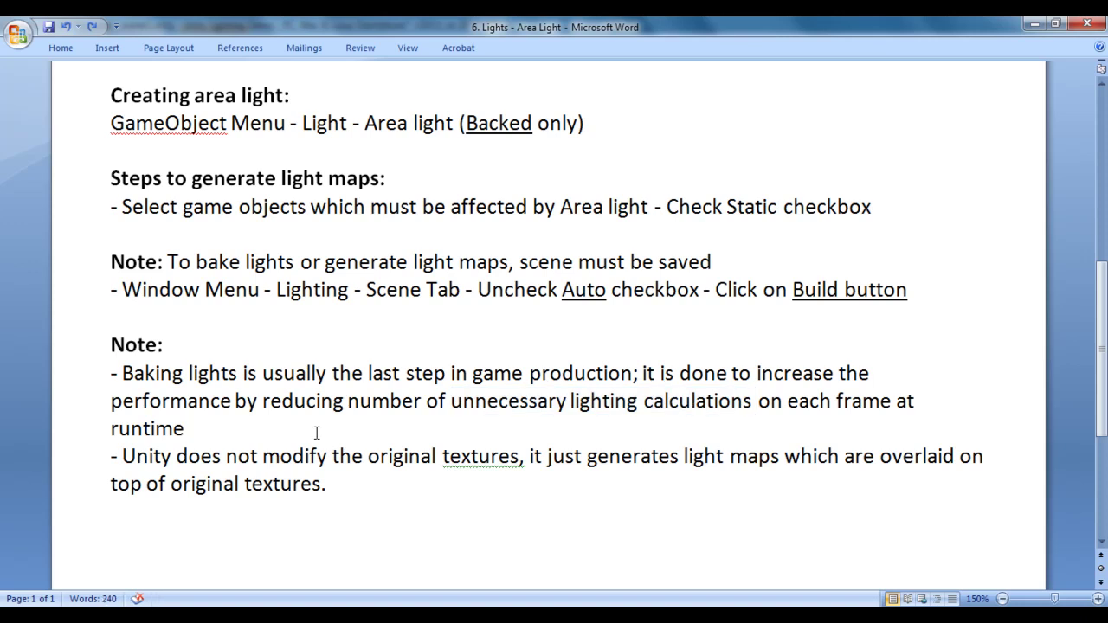
# Read the Word note on how generated light maps relate to the original textures
pyautogui.moveTo(122, 456); pyautogui.dragTo(494, 453)
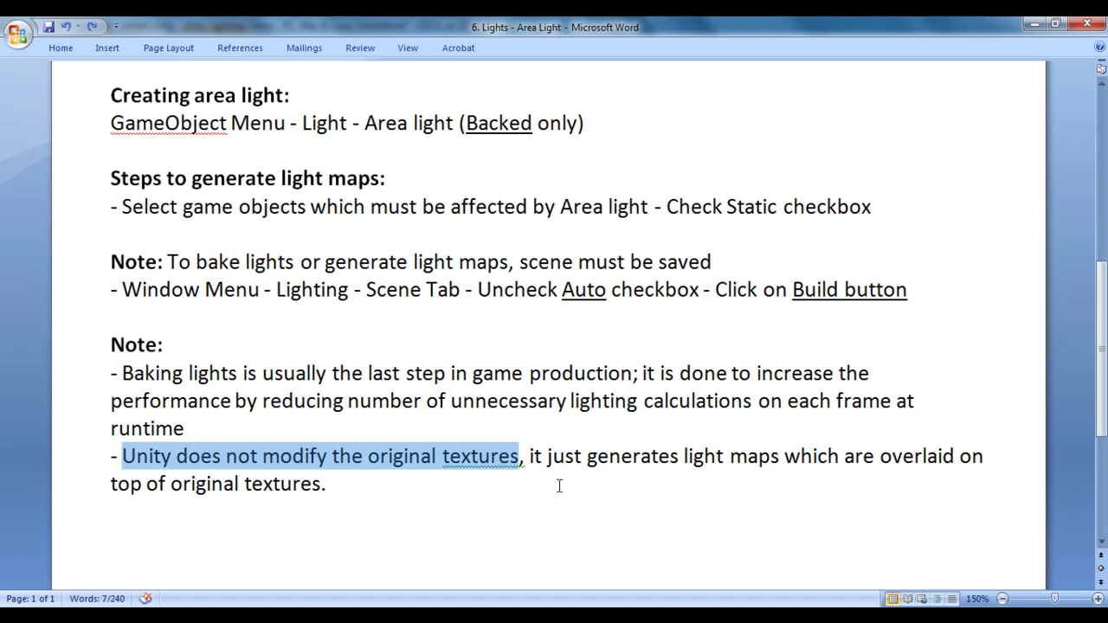
pyautogui.click(733, 456)
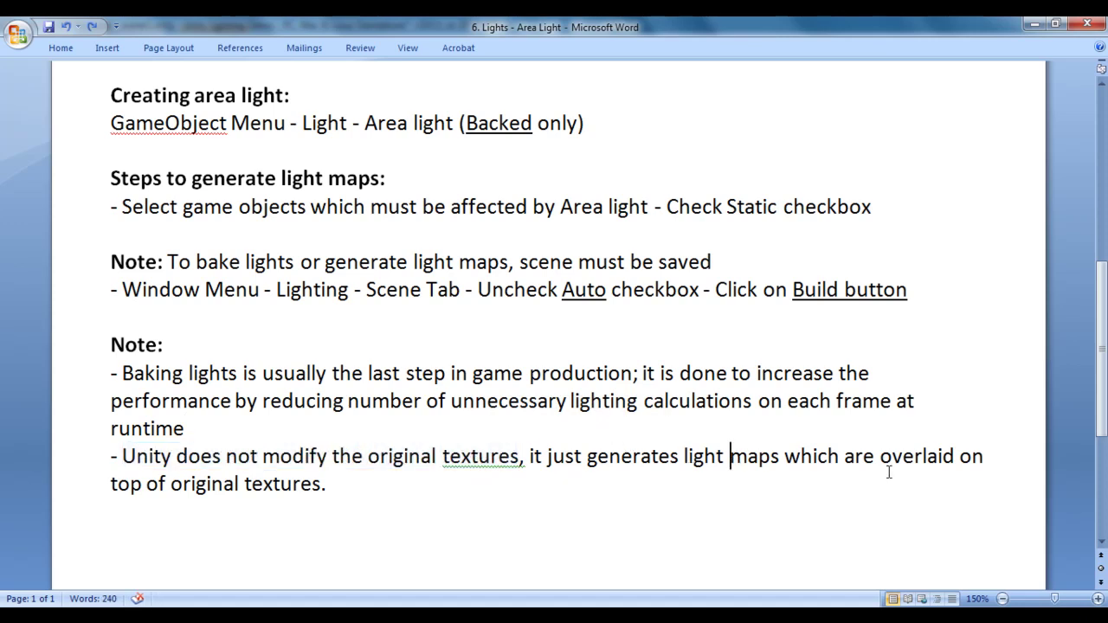
pyautogui.moveTo(881, 456); pyautogui.dragTo(976, 456)
pyautogui.moveTo(114, 483); pyautogui.dragTo(531, 490)
pyautogui.click(563, 490)
# Switch back to Unity and check the original crate and ground textures in Assets against the scene1 light map folder
pyautogui.hotkey('alt', 'Tab')
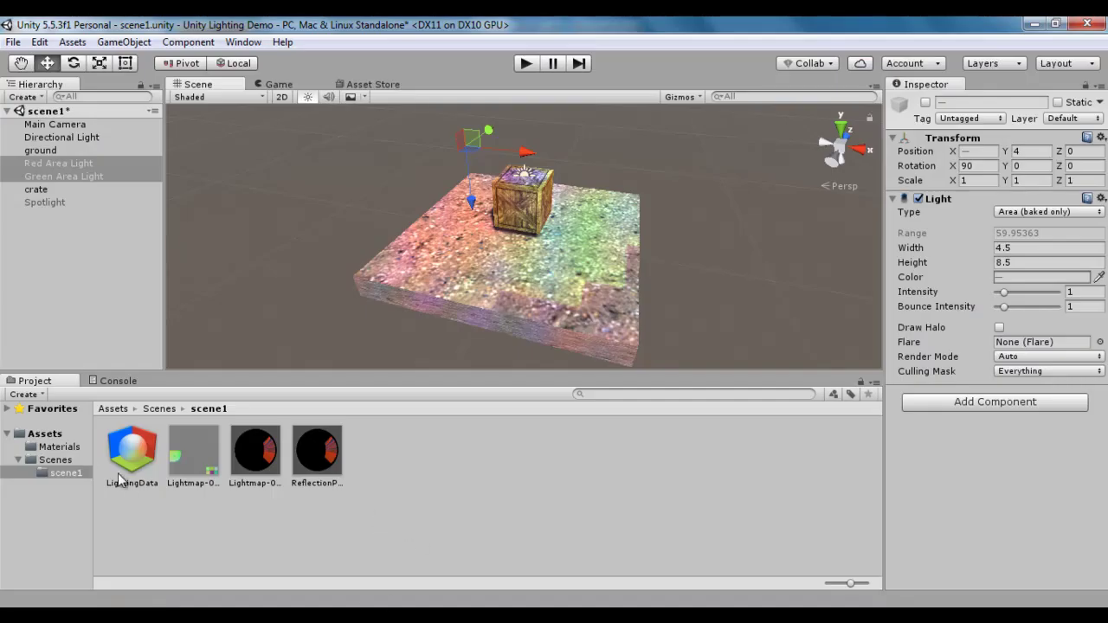
pyautogui.click(54, 434)
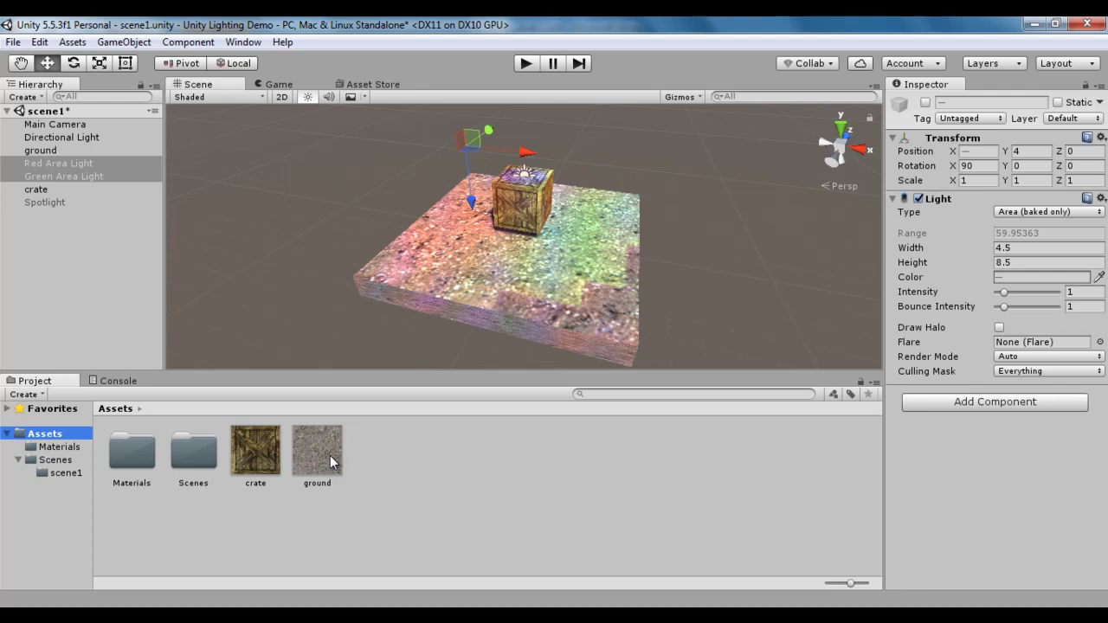
pyautogui.click(66, 473)
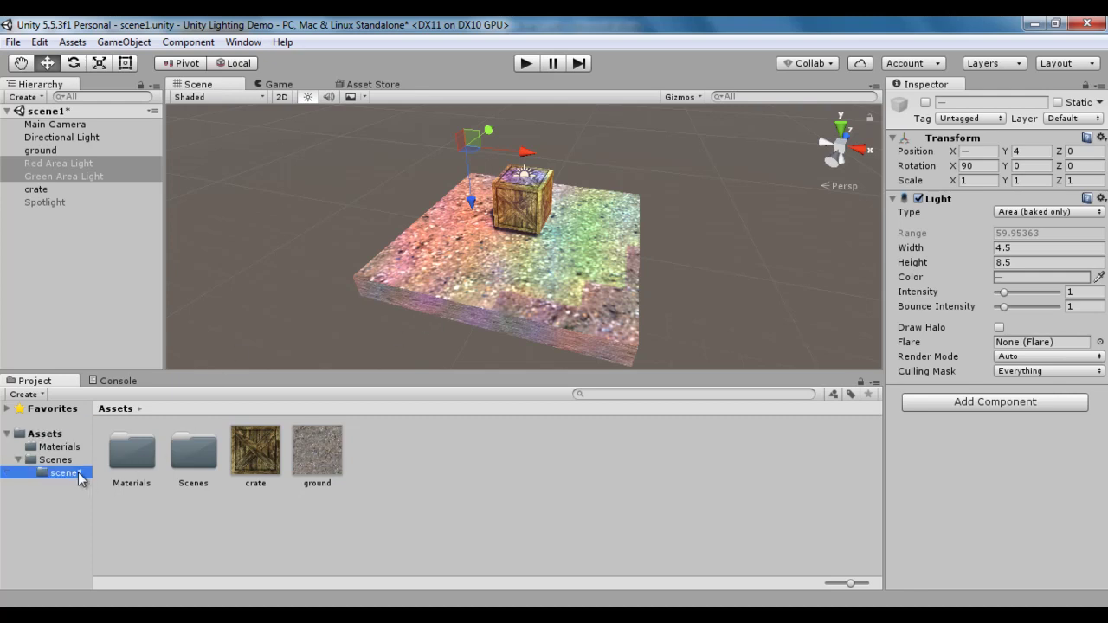